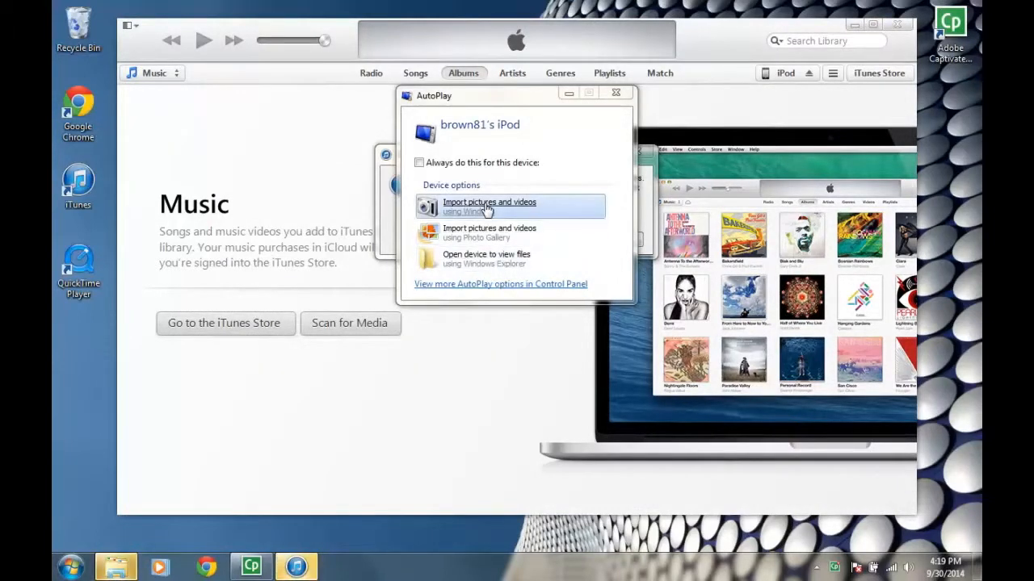
# Step: Import the iPod's video using Windows, move clip 001 to the desktop, and close the open windows
pyautogui.click(487, 209)
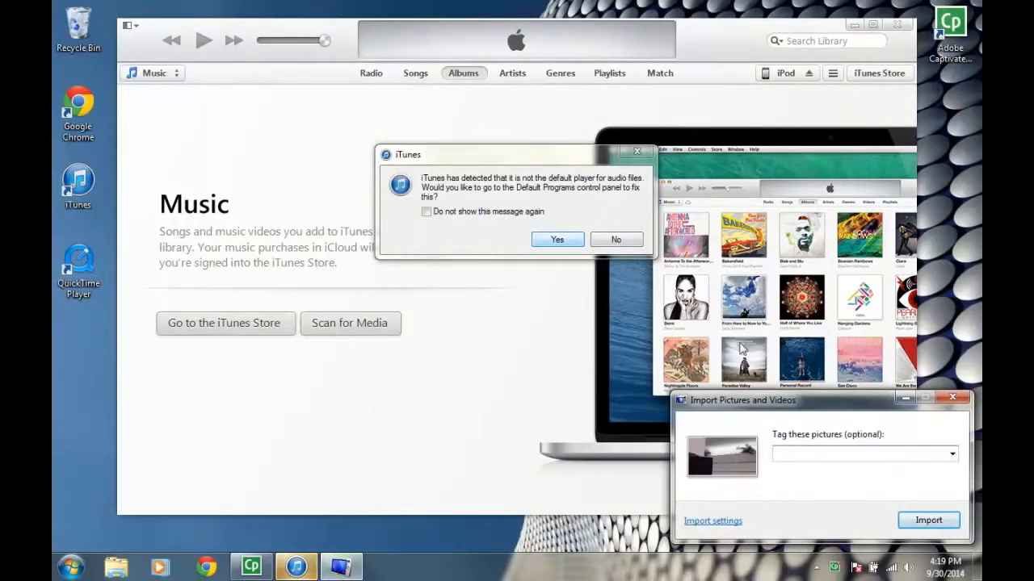
pyautogui.click(928, 520)
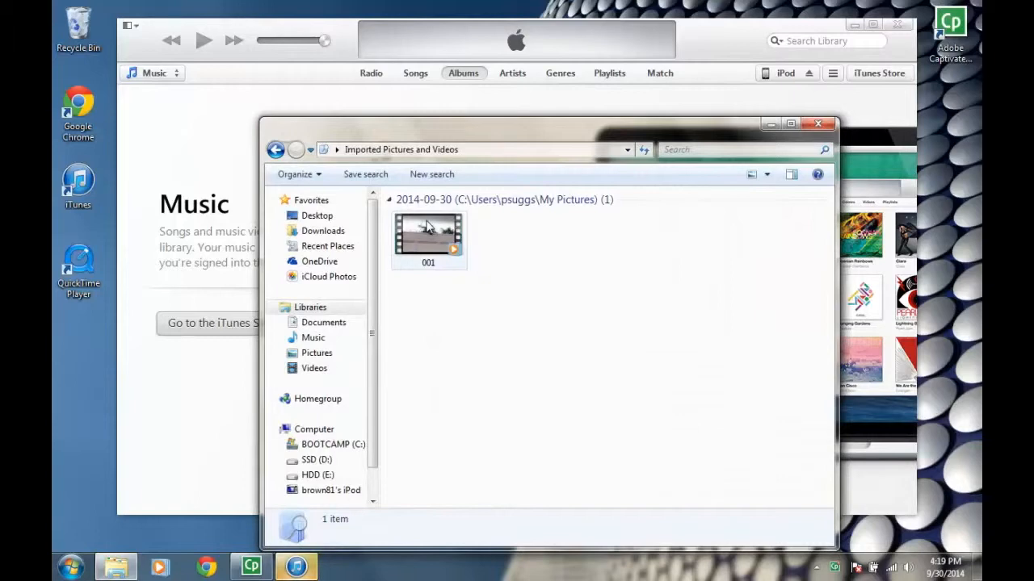
pyautogui.moveTo(428, 228); pyautogui.dragTo(84, 359)
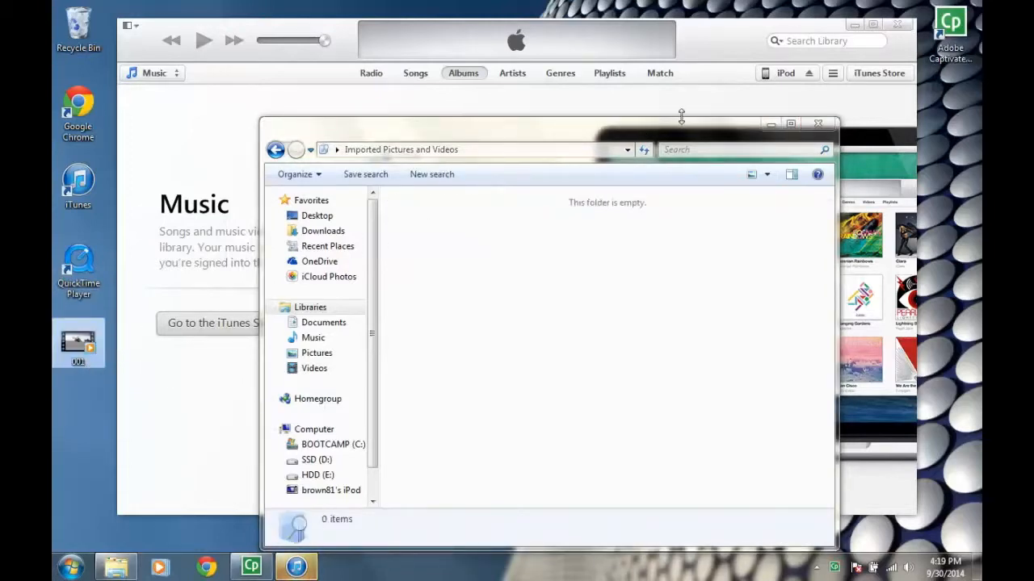
pyautogui.click(818, 124)
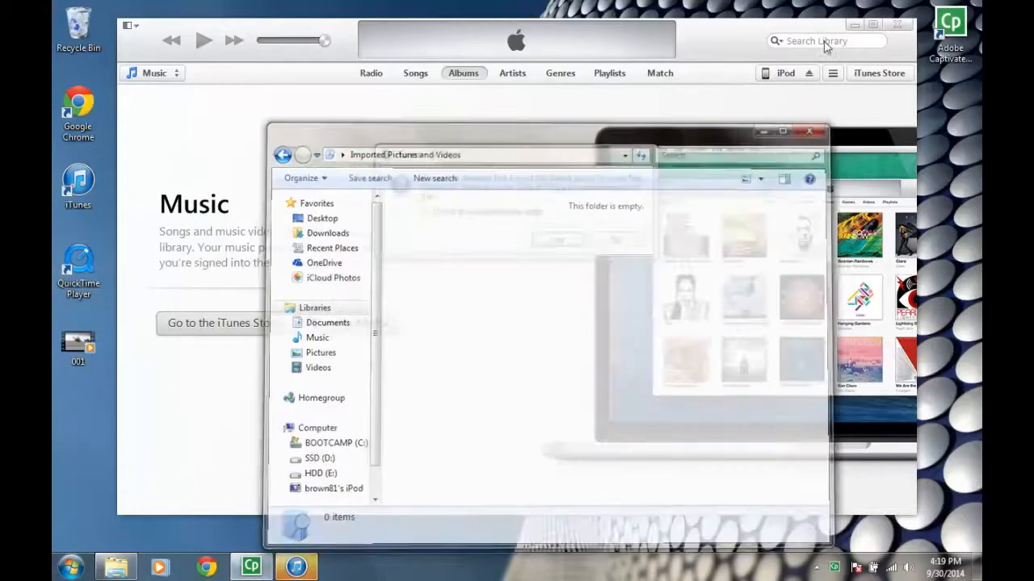
pyautogui.click(898, 25)
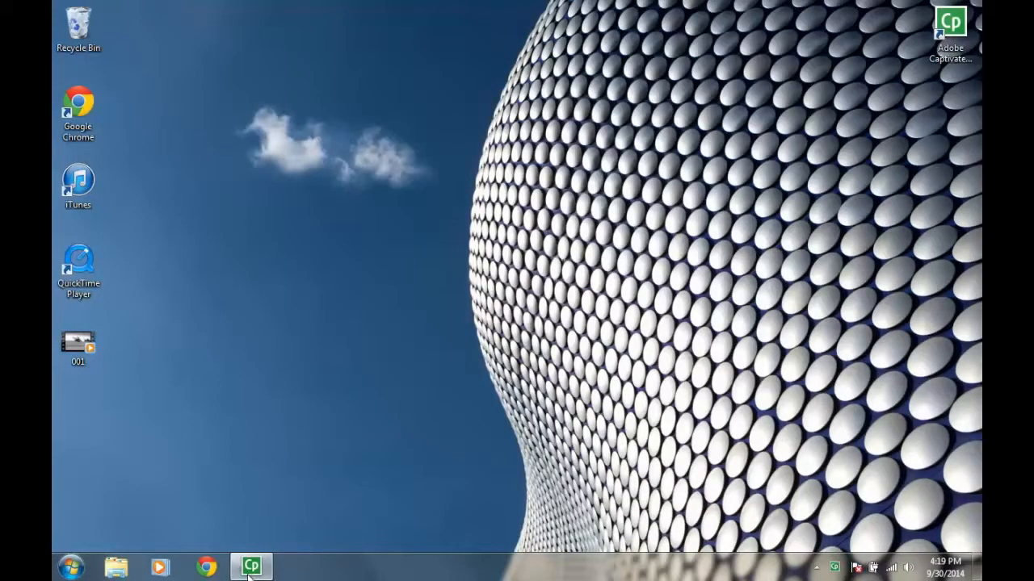
# Step: Search the computer's programs for "movie" and open Movie Maker
pyautogui.click(71, 567)
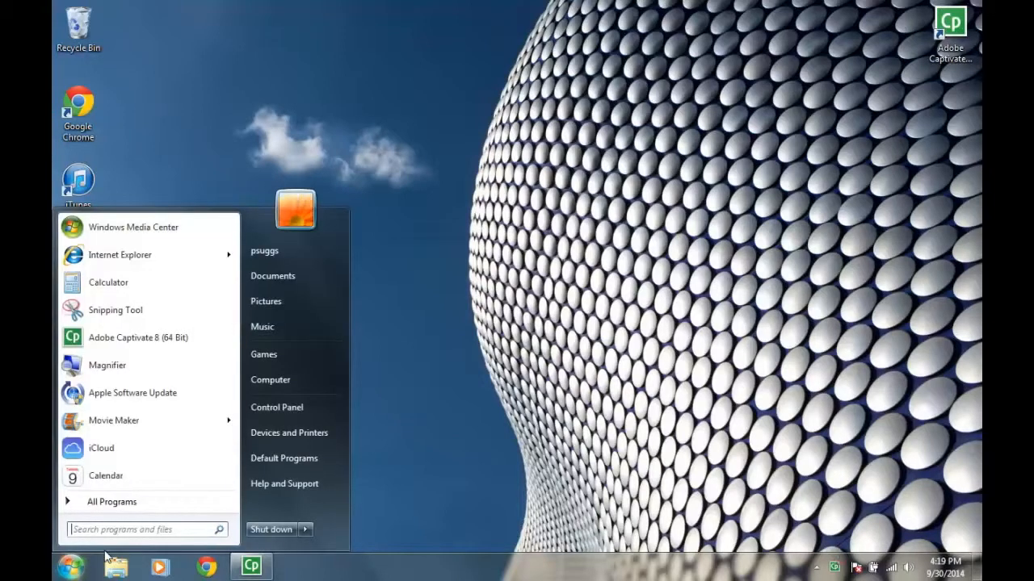
pyautogui.write('movie')
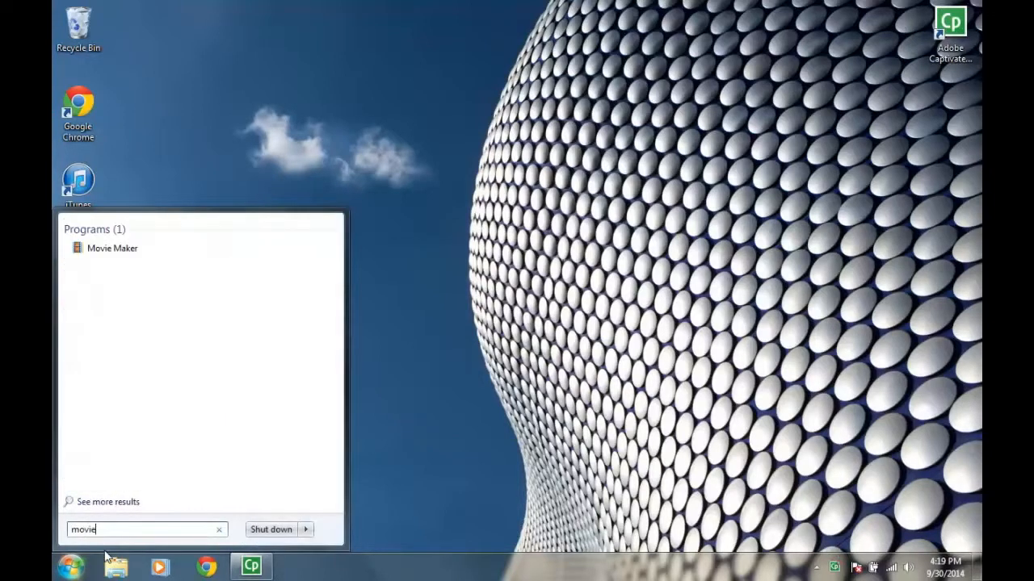
pyautogui.press('Return')
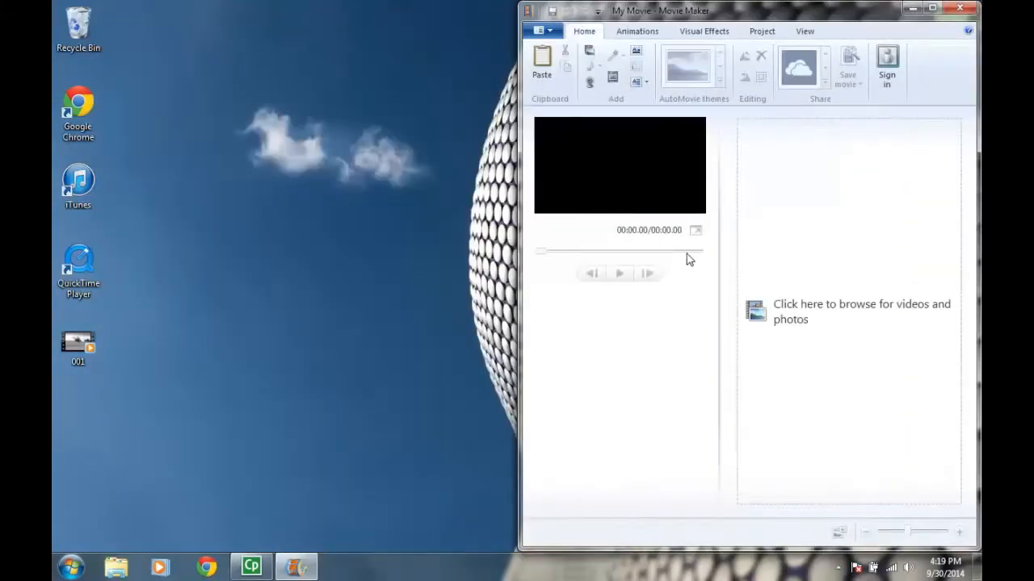
# Step: Add video 001 from the Desktop folder to the movie project and maximize the editor window
pyautogui.click(813, 316)
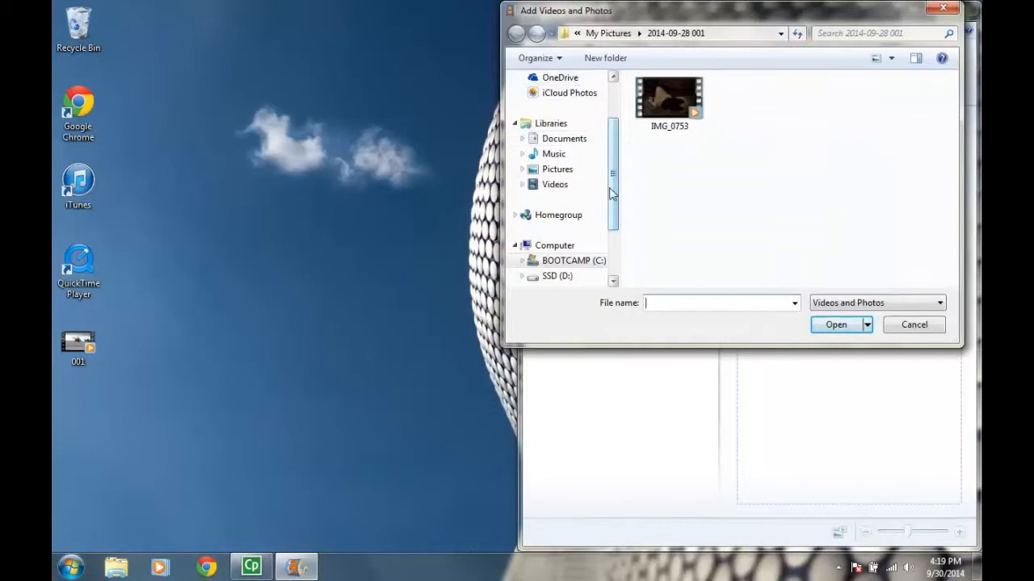
pyautogui.moveTo(612, 193); pyautogui.dragTo(616, 98)
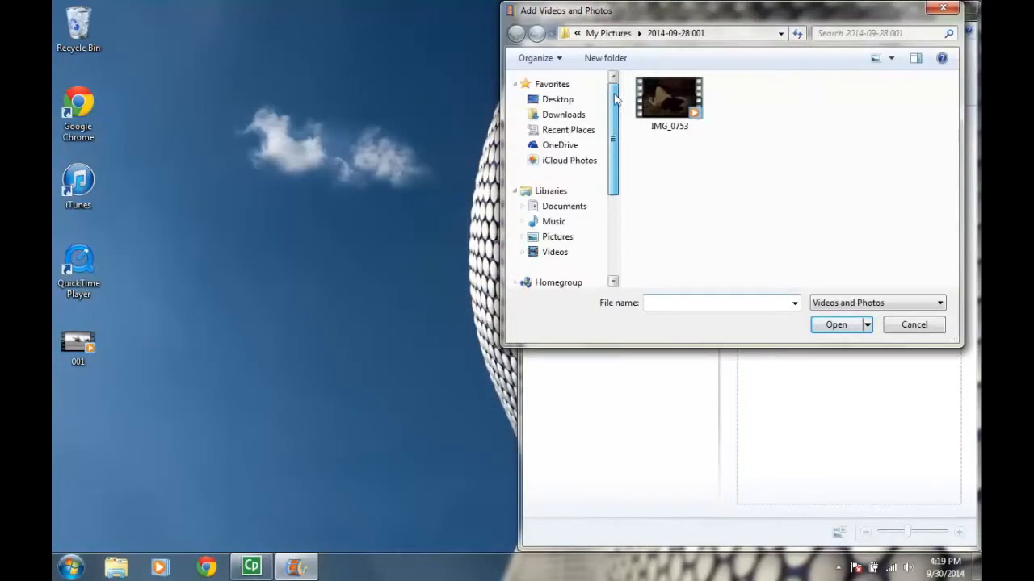
pyautogui.click(563, 101)
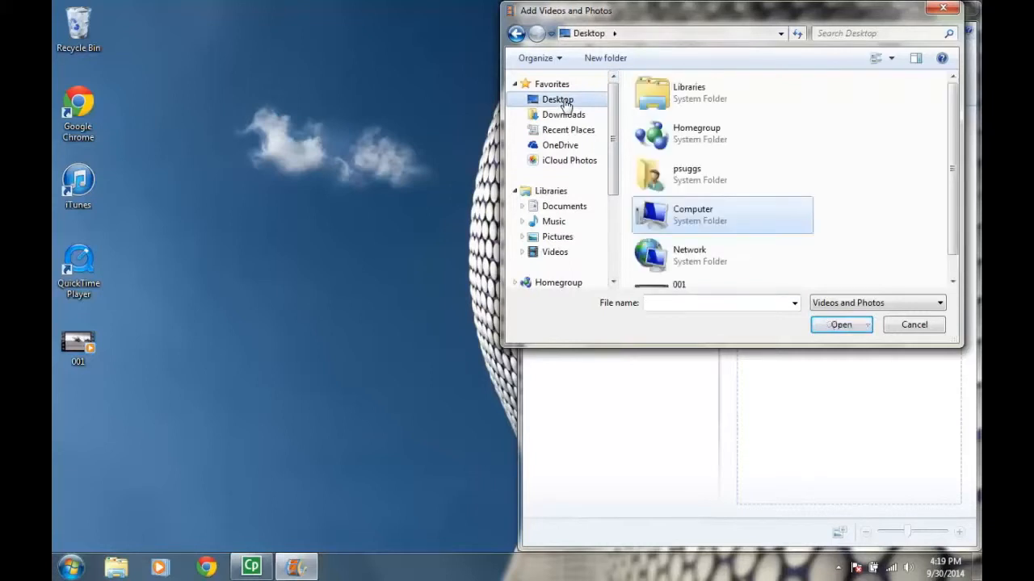
pyautogui.scroll(-1, 949, 183)
pyautogui.click(722, 268)
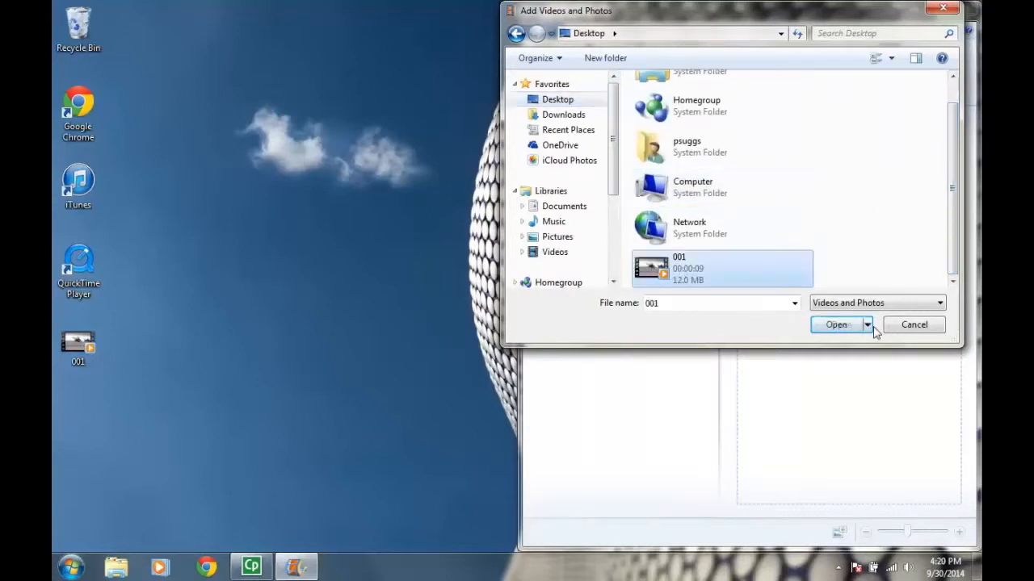
pyautogui.click(844, 326)
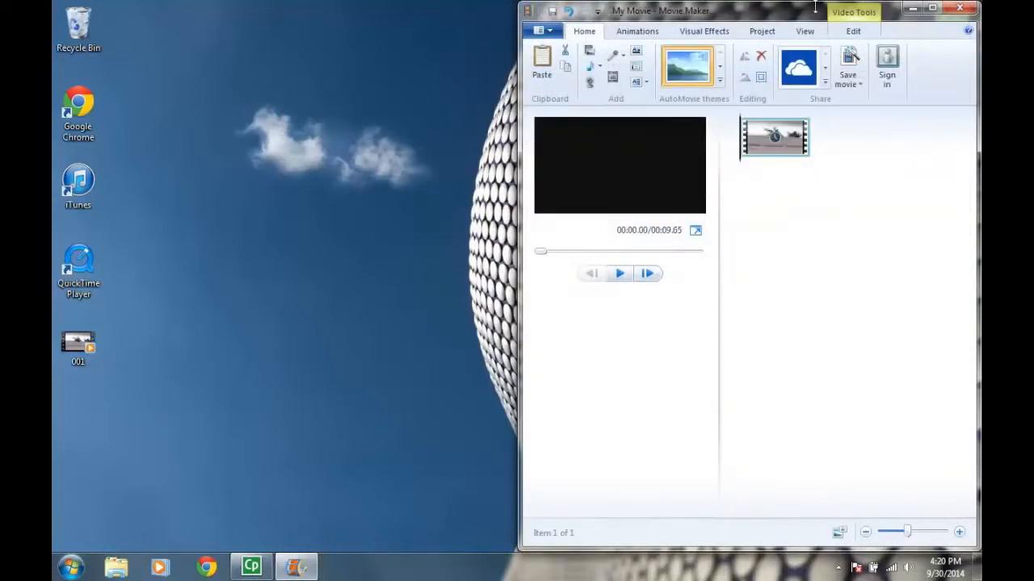
pyautogui.moveTo(811, 6); pyautogui.dragTo(754, 3)
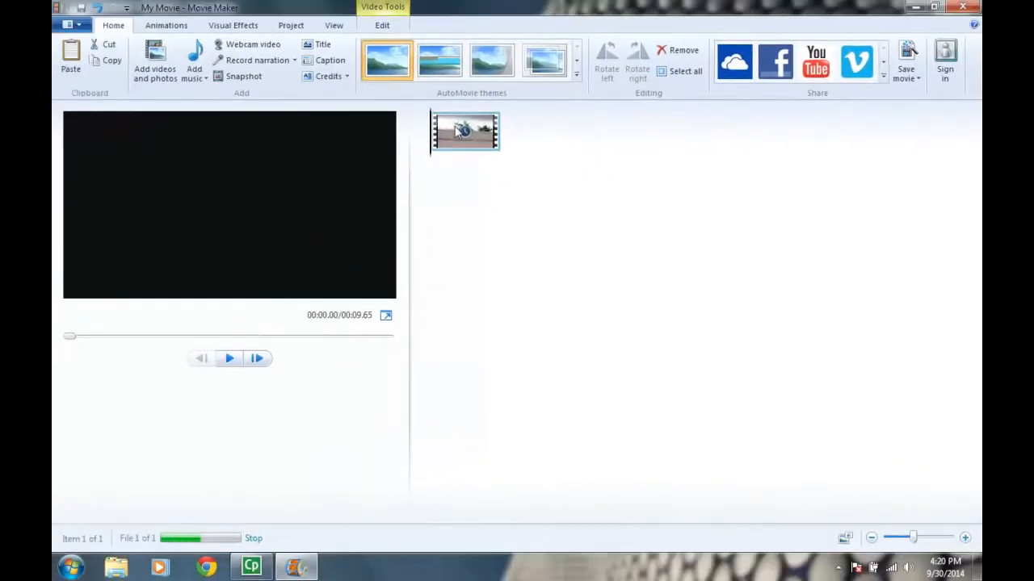
# Step: Preview the first few seconds of clip 001 and open the clip in the Trim tool
pyautogui.doubleClick(457, 131)
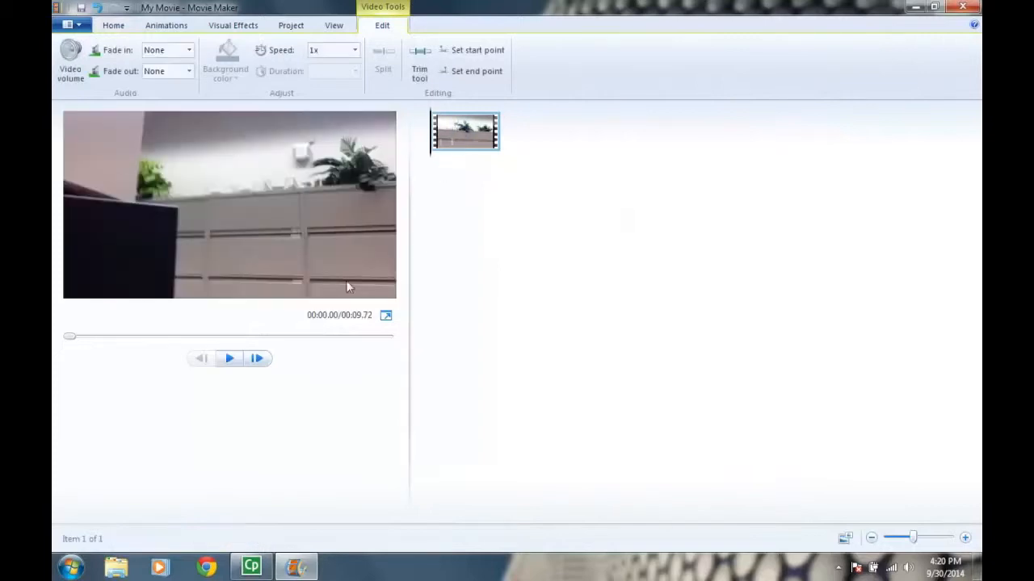
pyautogui.click(230, 360)
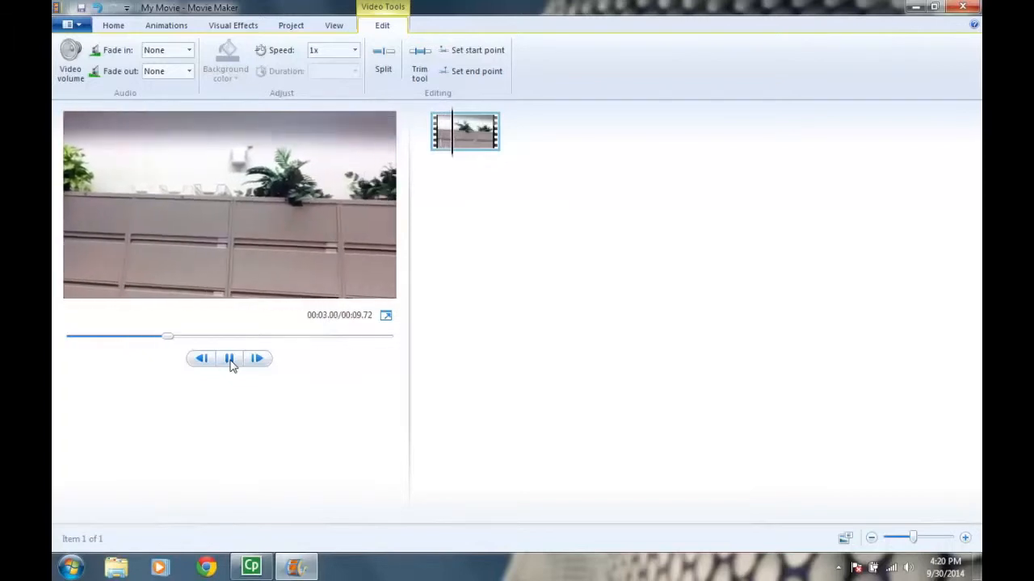
pyautogui.click(230, 364)
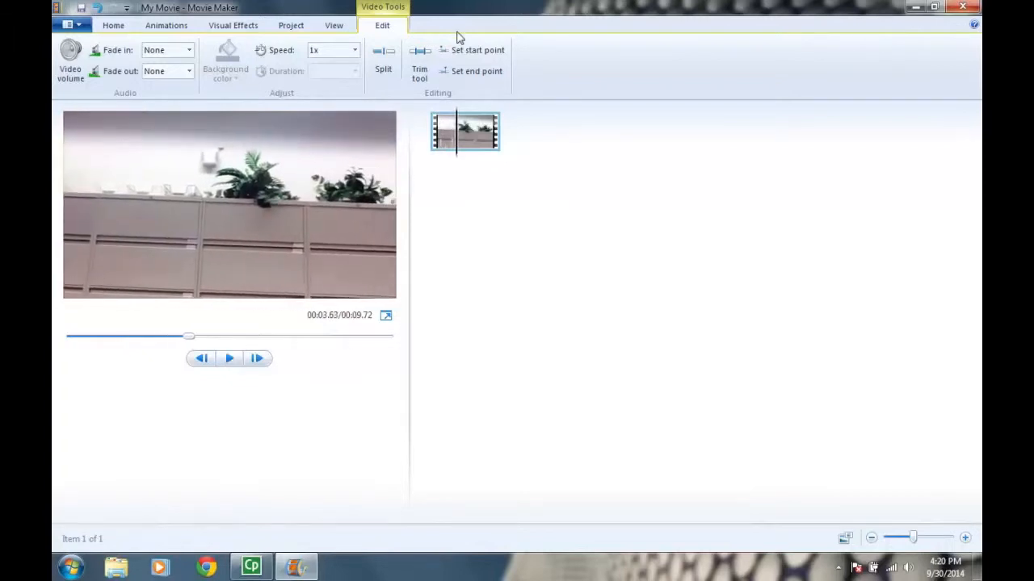
pyautogui.click(414, 58)
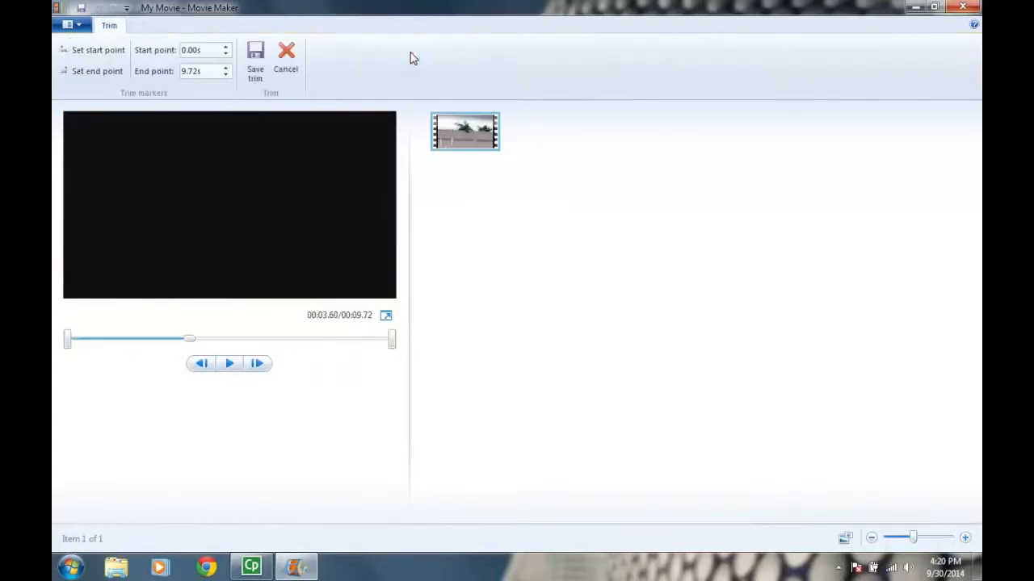
# Step: Set the clip's trim start point to about 5.67 s and its end point to about 6.32 s
pyautogui.moveTo(190, 343); pyautogui.dragTo(253, 337)
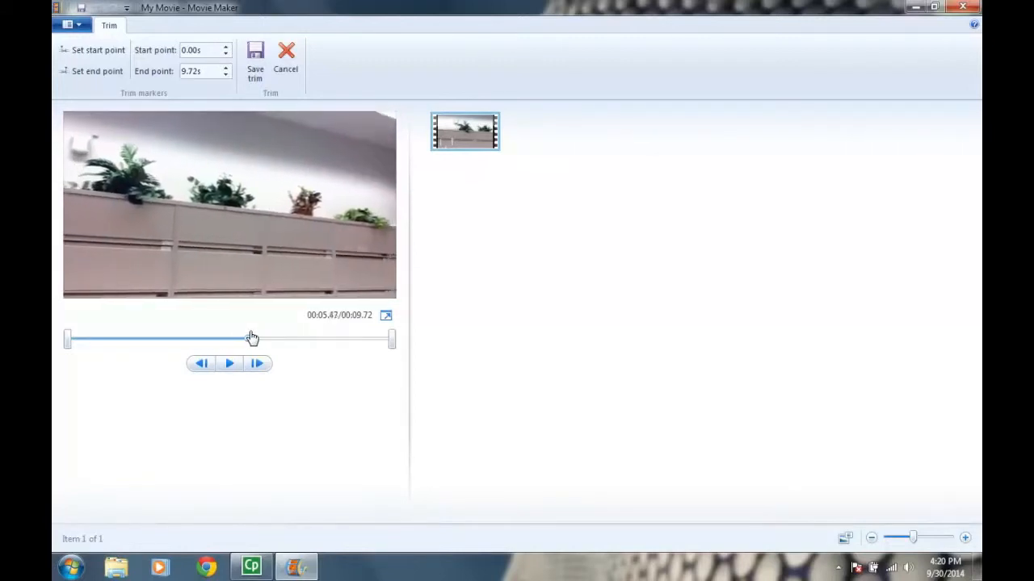
pyautogui.moveTo(68, 339); pyautogui.dragTo(245, 345)
pyautogui.moveTo(392, 348); pyautogui.dragTo(287, 327)
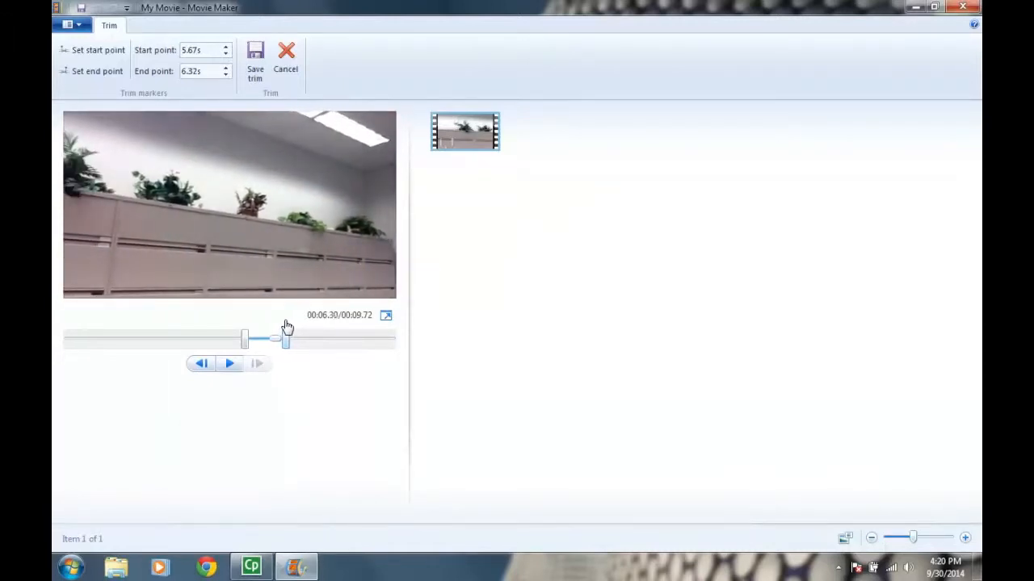
# Step: Move the trim start point to about 5.16 s and play back the trimmed section
pyautogui.click(228, 366)
pyautogui.moveTo(244, 343); pyautogui.dragTo(228, 345)
pyautogui.click(232, 364)
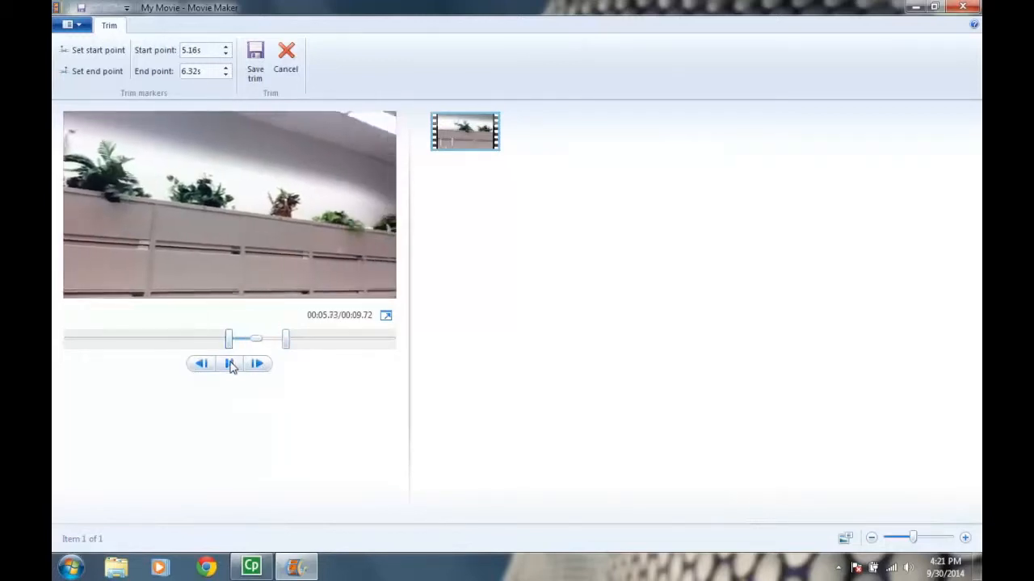
# Step: Move the trim end point to about 8.48 s, then save the trim after previewing it
pyautogui.moveTo(292, 347)
pyautogui.mouseDown()
pyautogui.moveTo(370, 349)
pyautogui.moveTo(352, 351)
pyautogui.mouseUp()
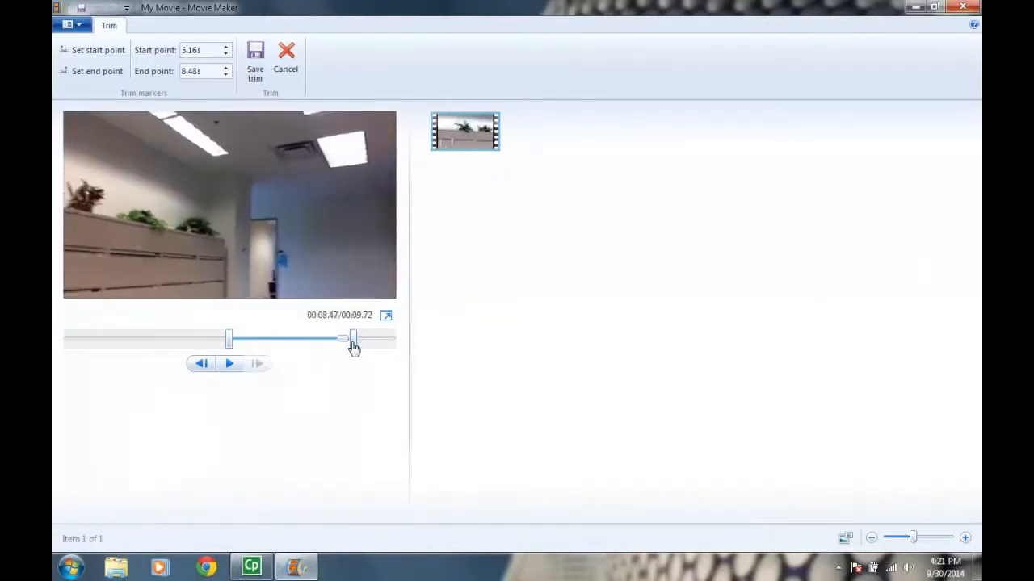
pyautogui.click(227, 365)
pyautogui.click(232, 357)
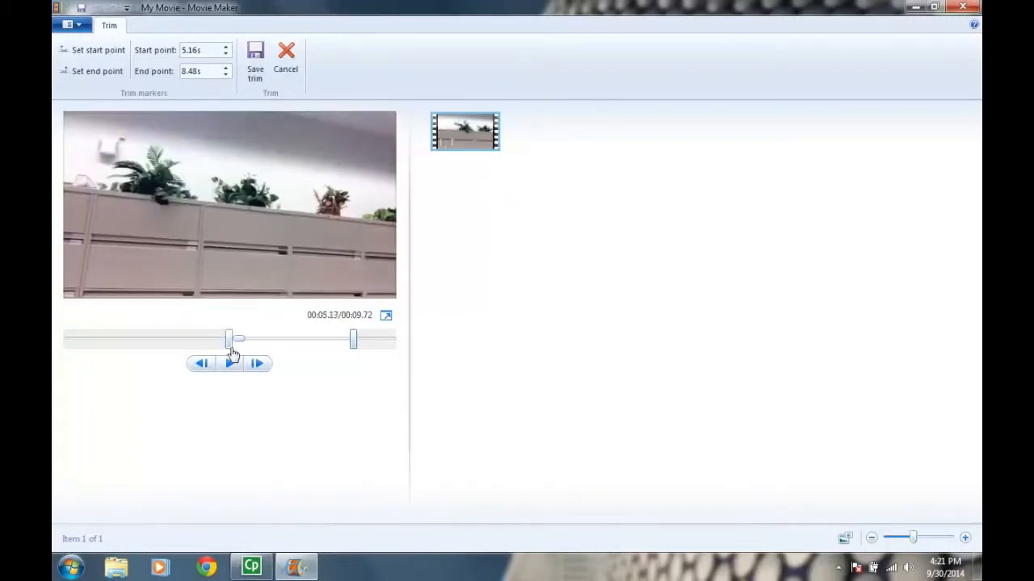
pyautogui.click(230, 365)
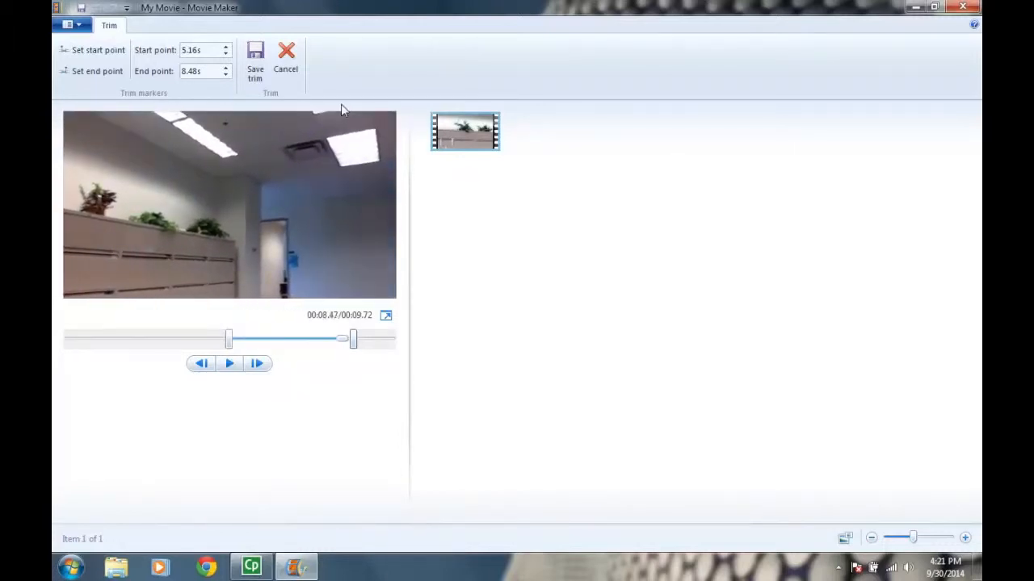
pyautogui.click(255, 60)
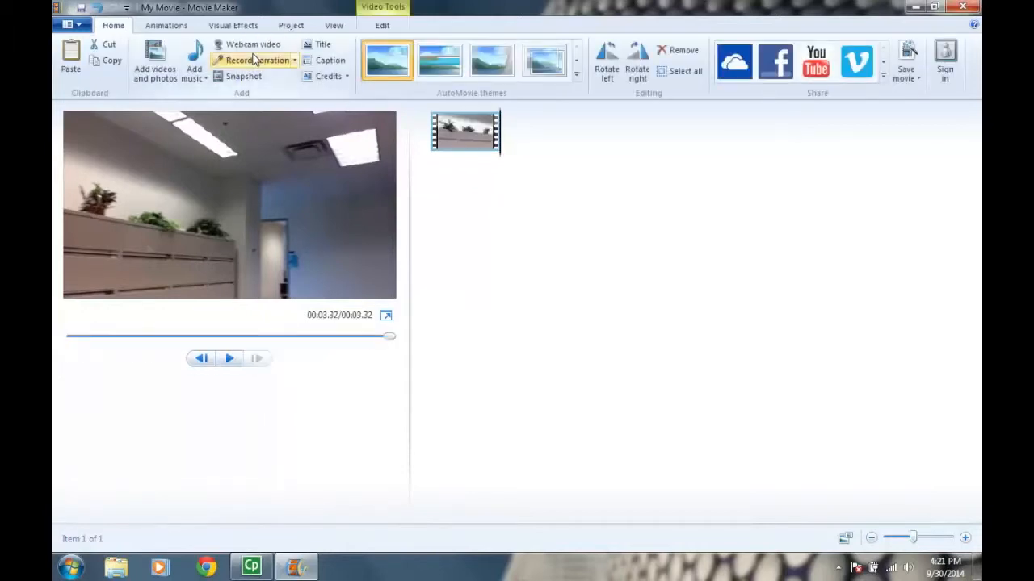
# Step: Import the new video from the iPod into Photo Gallery, reviewing and grouping the items to import
pyautogui.click(80, 25)
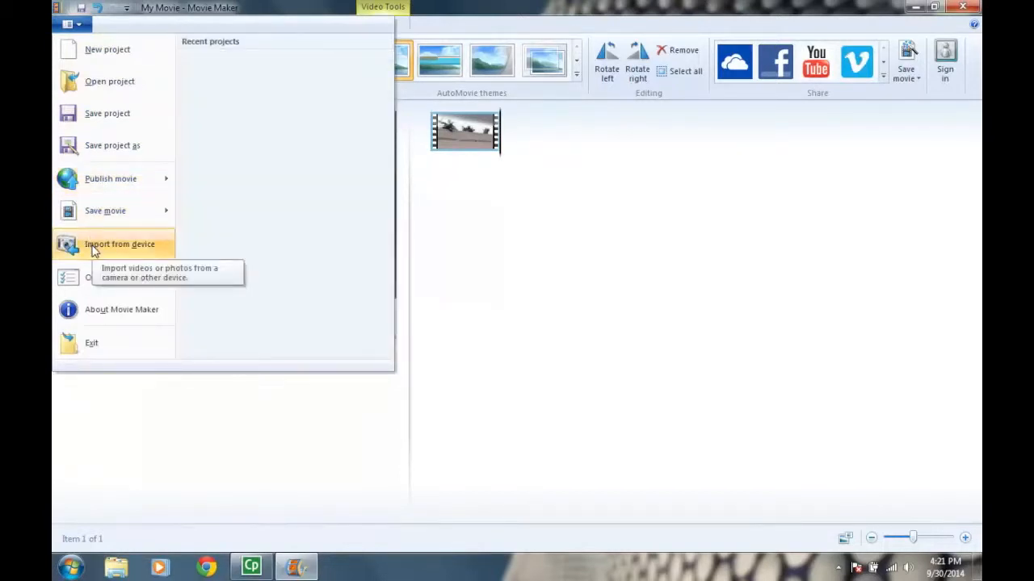
pyautogui.click(92, 246)
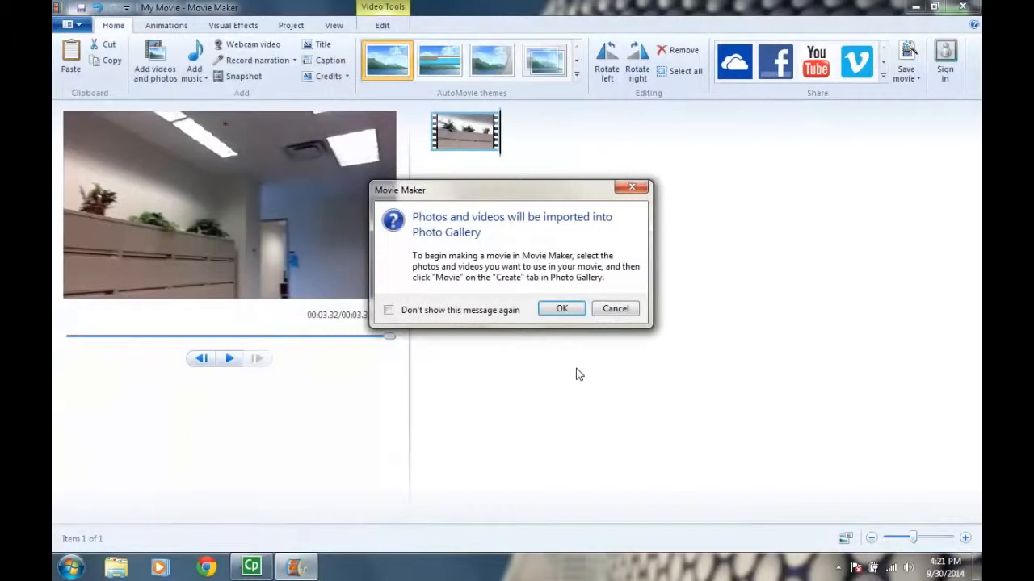
pyautogui.click(566, 310)
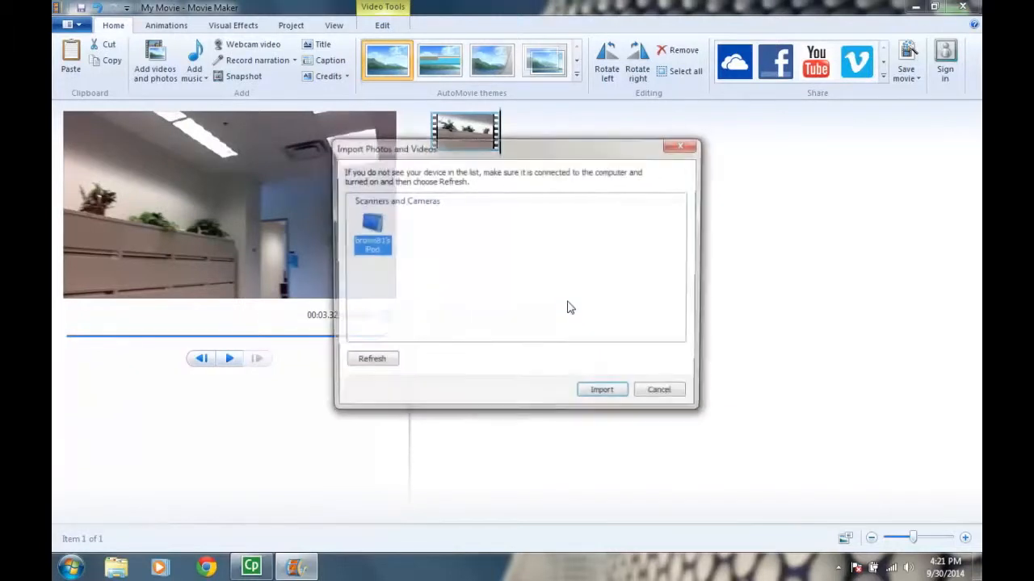
pyautogui.click(613, 396)
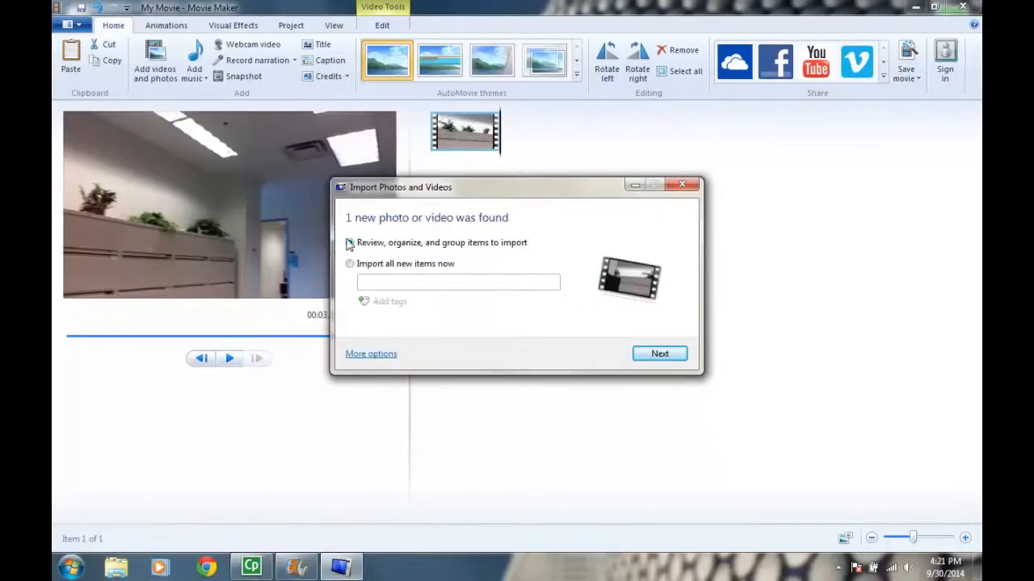
pyautogui.click(660, 355)
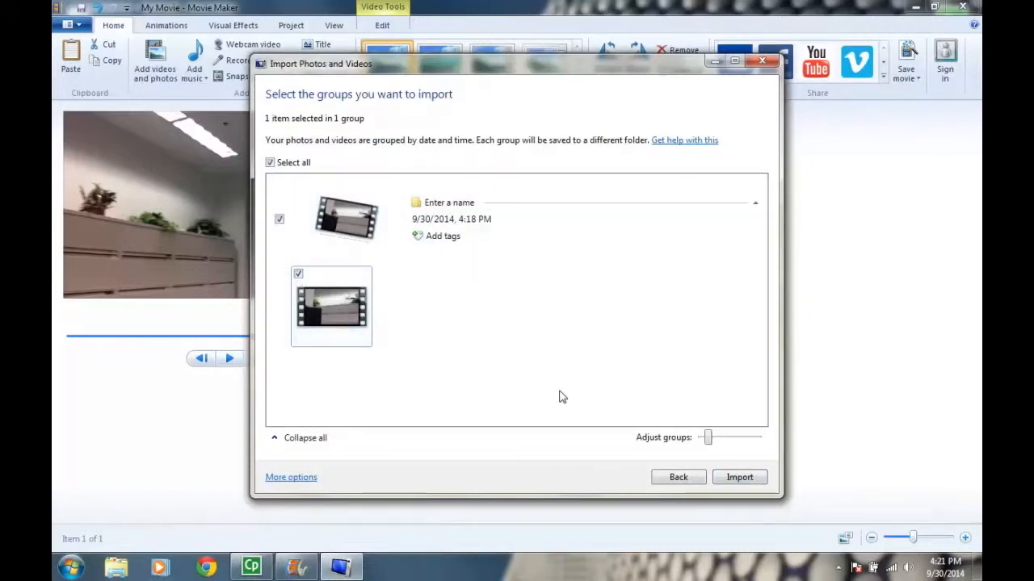
pyautogui.click(730, 483)
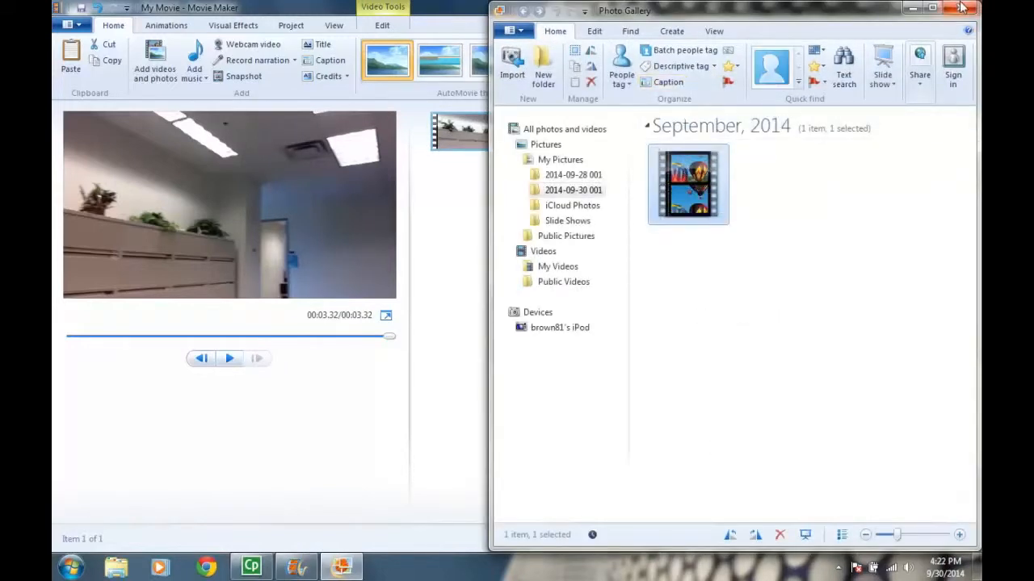
# Step: Add the imported video from Photo Gallery to the movie before the trimmed clip and briefly preview it
pyautogui.moveTo(688, 184); pyautogui.dragTo(459, 219)
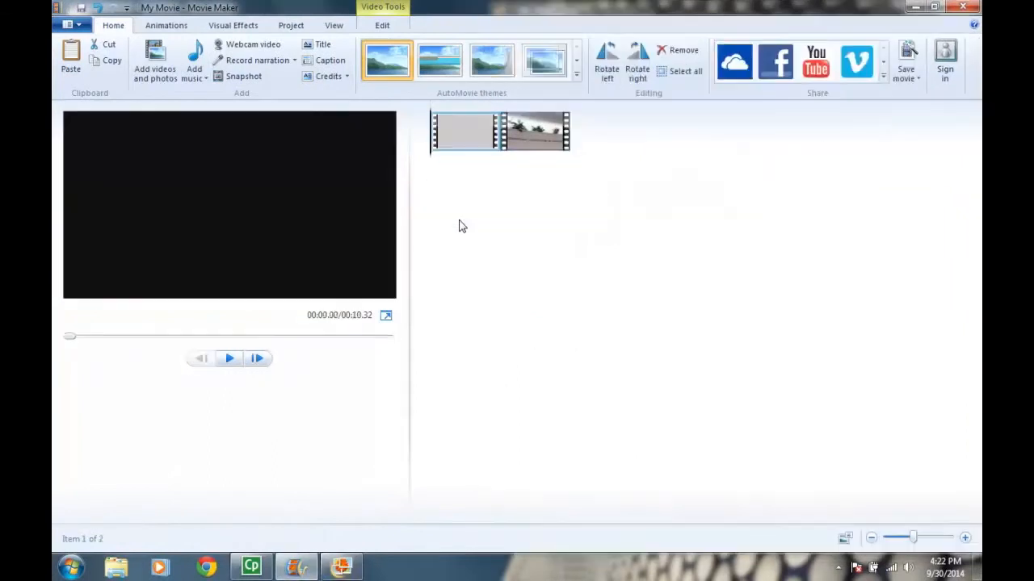
pyautogui.doubleClick(465, 129)
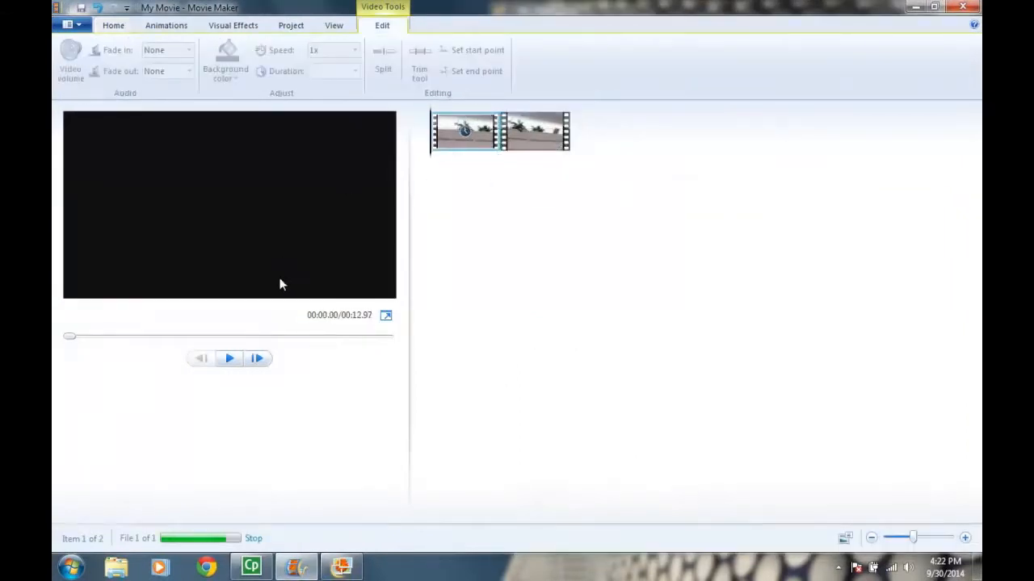
pyautogui.click(228, 361)
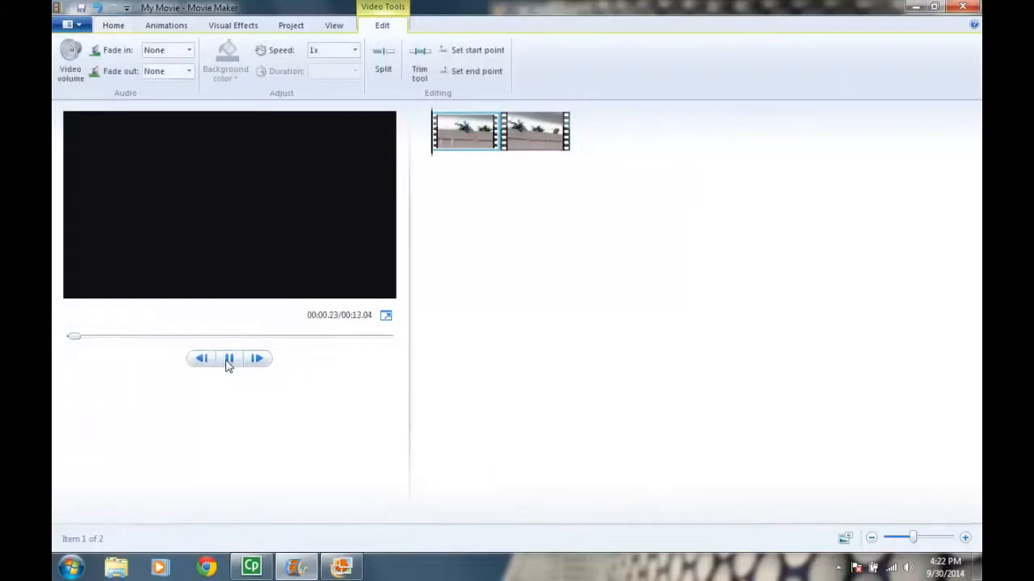
pyautogui.click(229, 361)
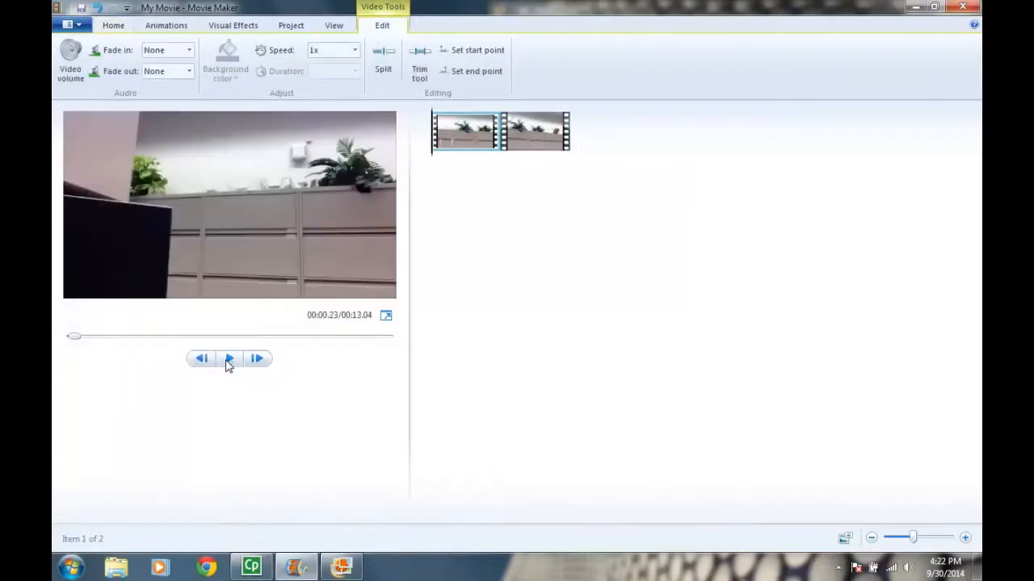
# Step: Preview the first clip briefly, then remove the trimmed second clip from the movie
pyautogui.click(229, 362)
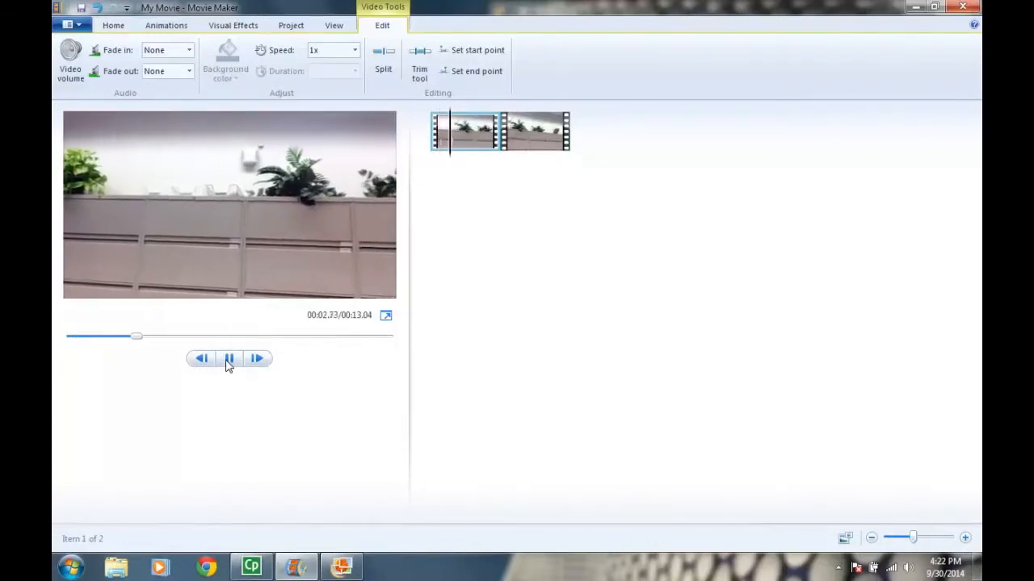
pyautogui.click(229, 362)
pyautogui.click(543, 126)
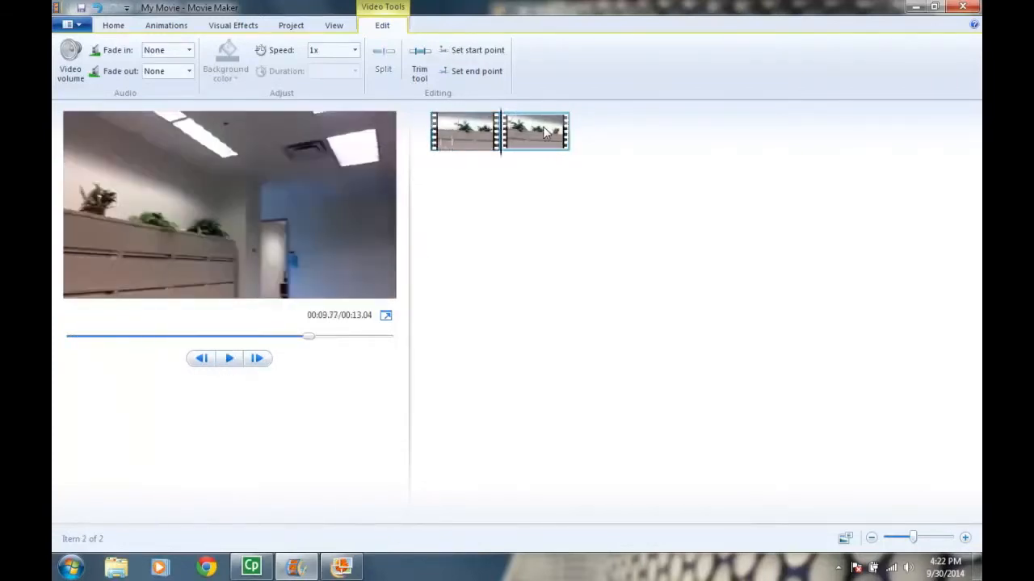
pyautogui.rightClick(543, 126)
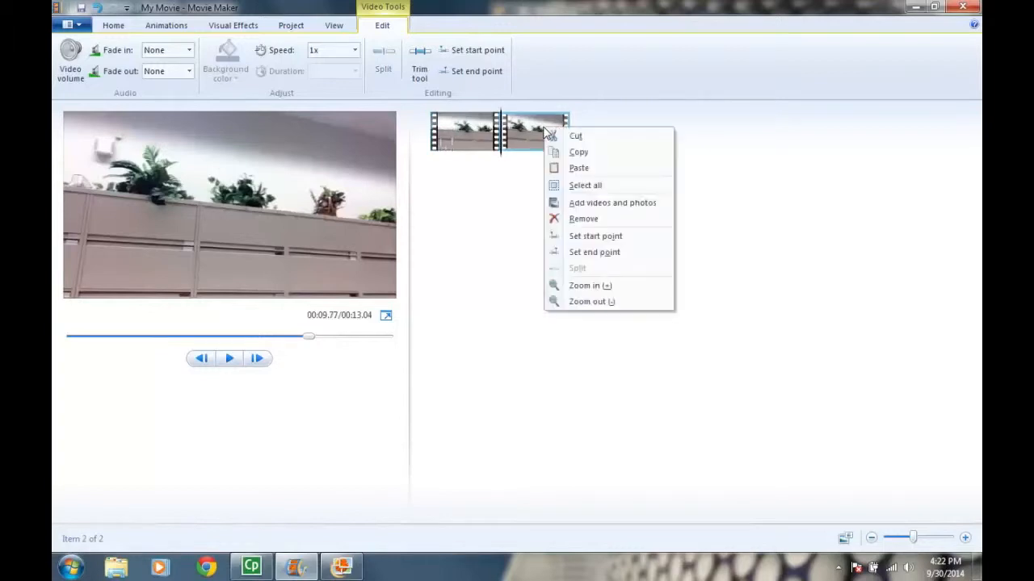
pyautogui.click(575, 218)
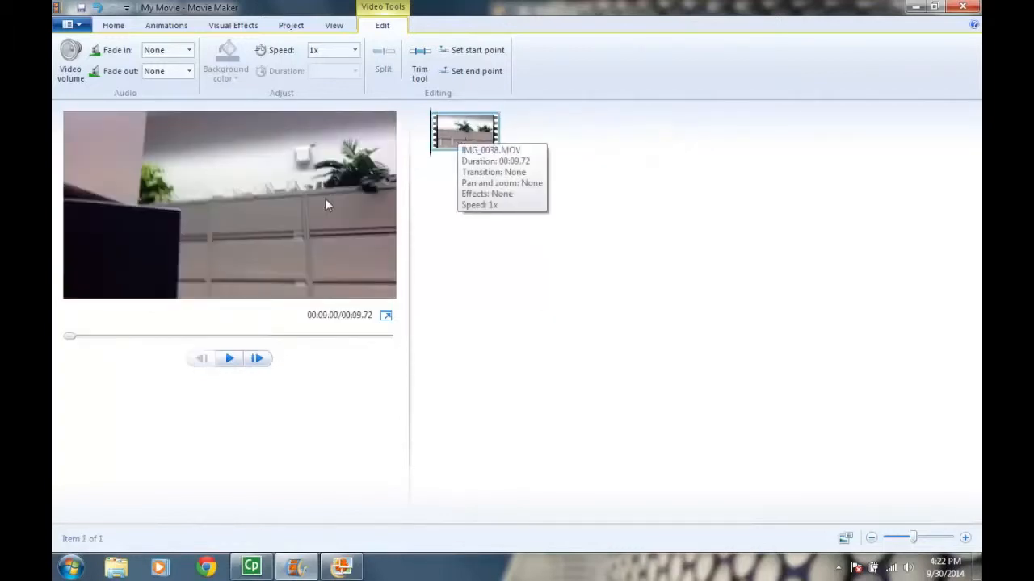
pyautogui.click(72, 341)
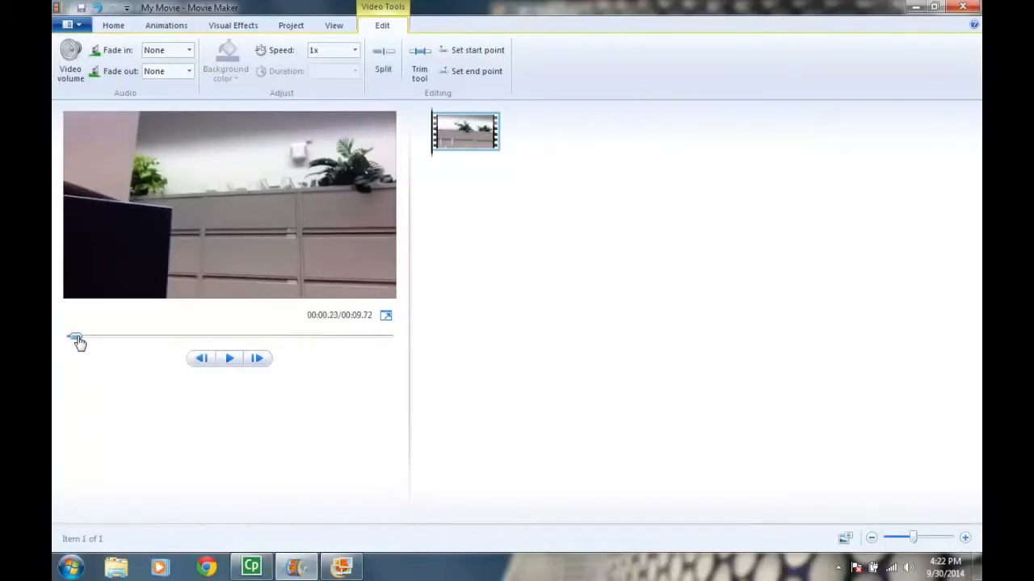
pyautogui.click(385, 58)
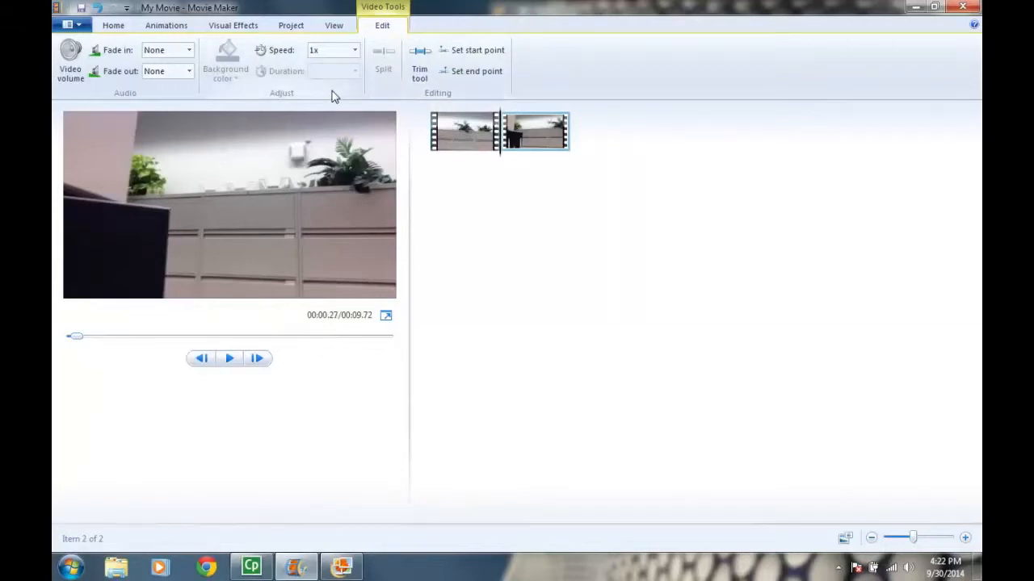
pyautogui.hotkey('ctrl', 'z')
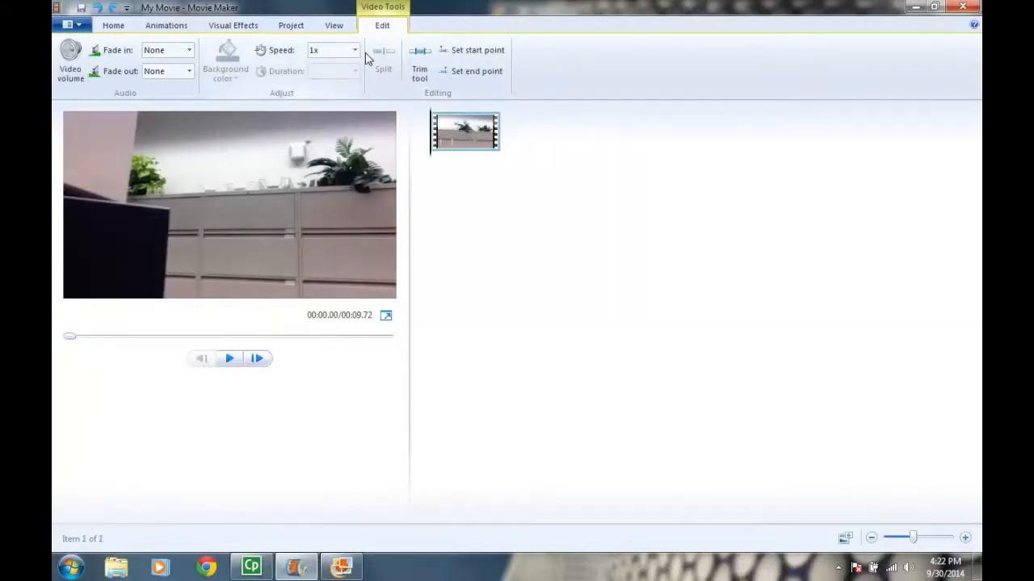
# Step: Split the video clip at about 5.63 s and again at about 8.63 s
pyautogui.moveTo(70, 339); pyautogui.dragTo(254, 339)
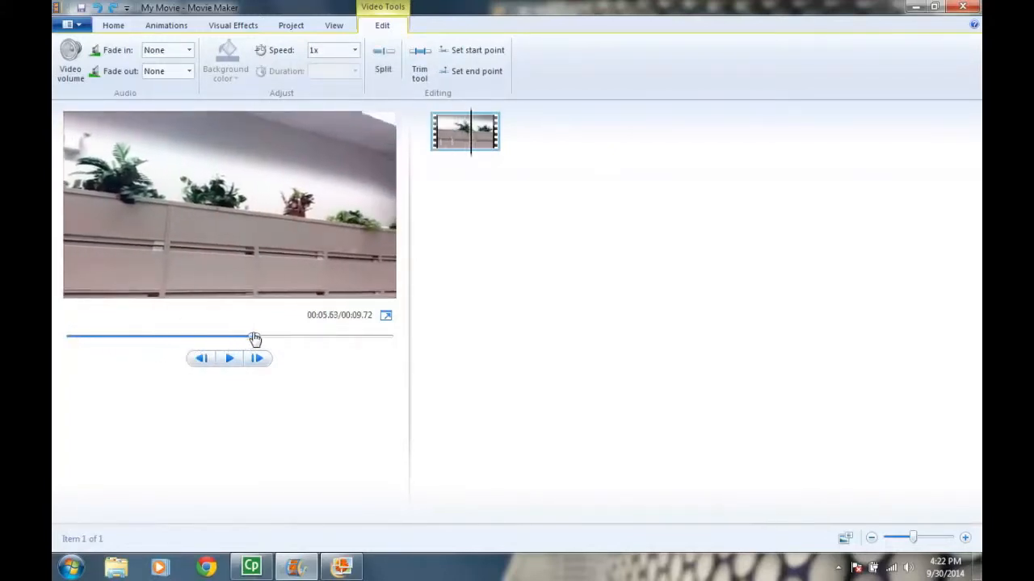
pyautogui.click(383, 56)
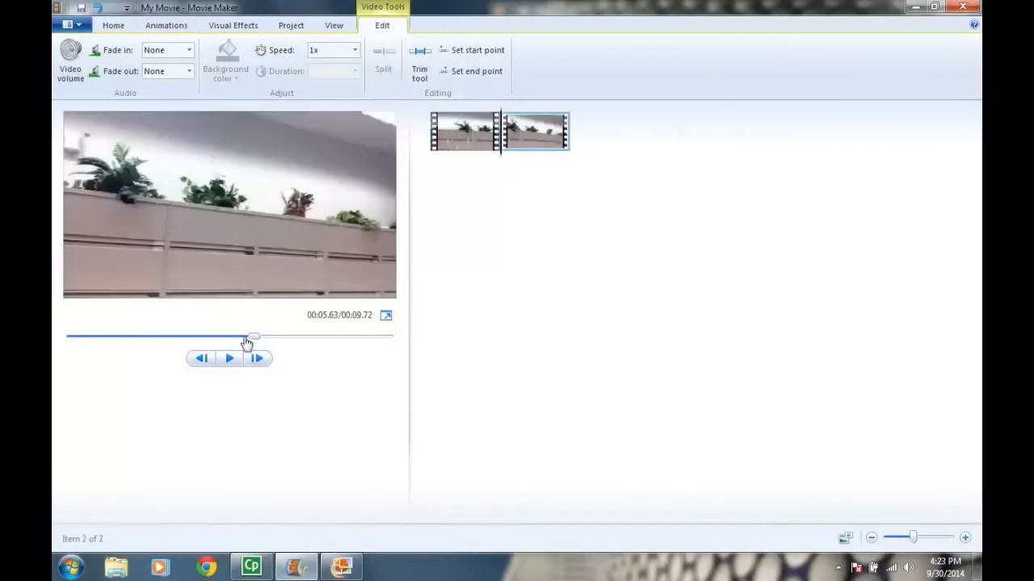
pyautogui.moveTo(254, 341); pyautogui.dragTo(353, 349)
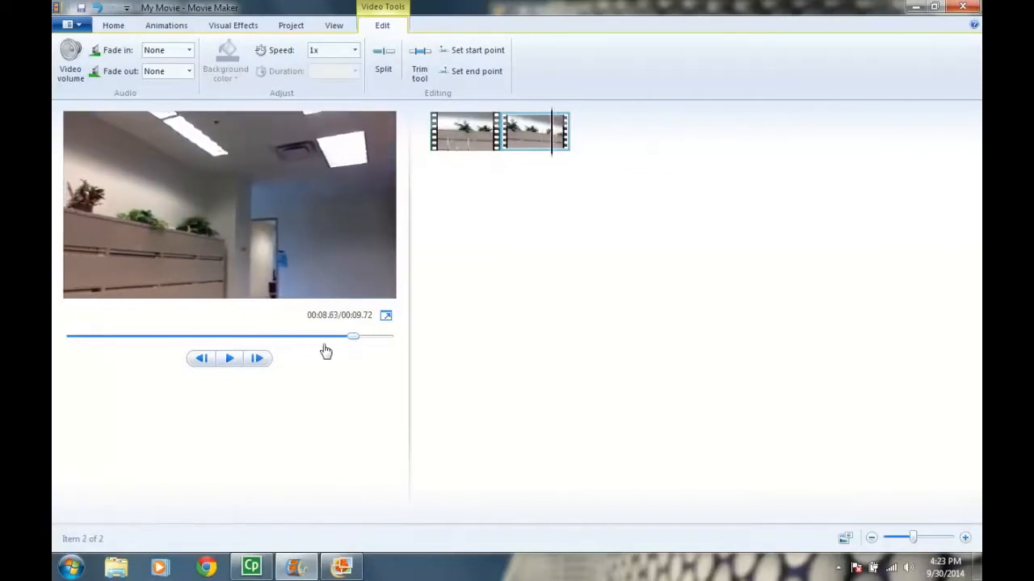
pyautogui.click(384, 58)
# Step: Remove the first and last segments of the split video, keeping only the middle one
pyautogui.click(457, 138)
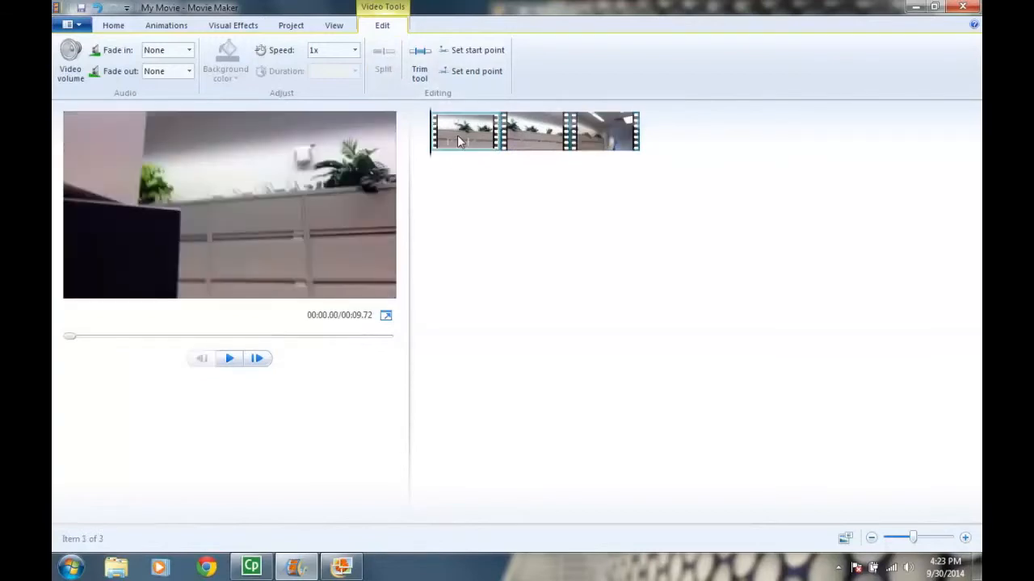
pyautogui.rightClick(458, 142)
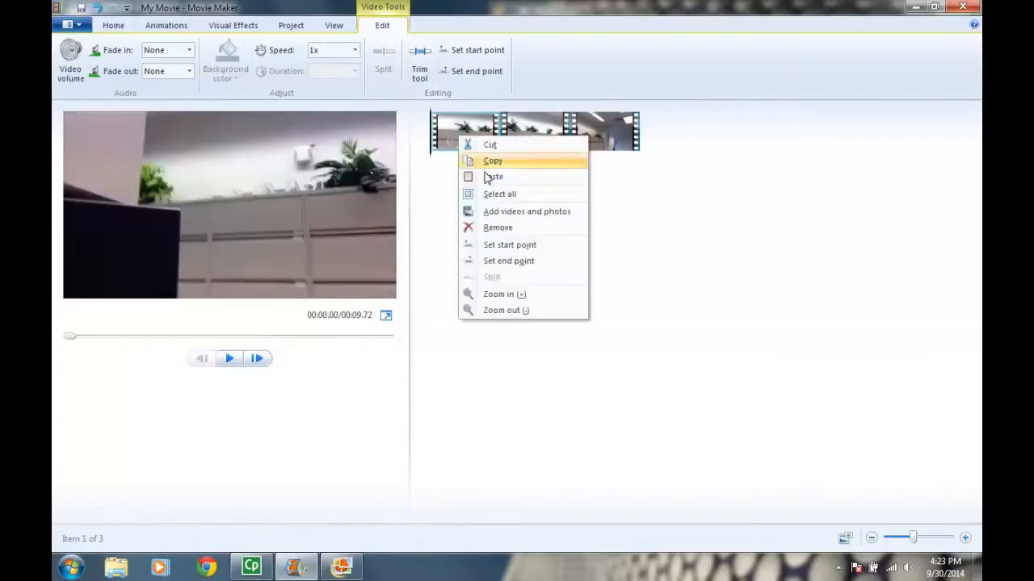
pyautogui.click(498, 228)
pyautogui.click(533, 127)
pyautogui.rightClick(533, 127)
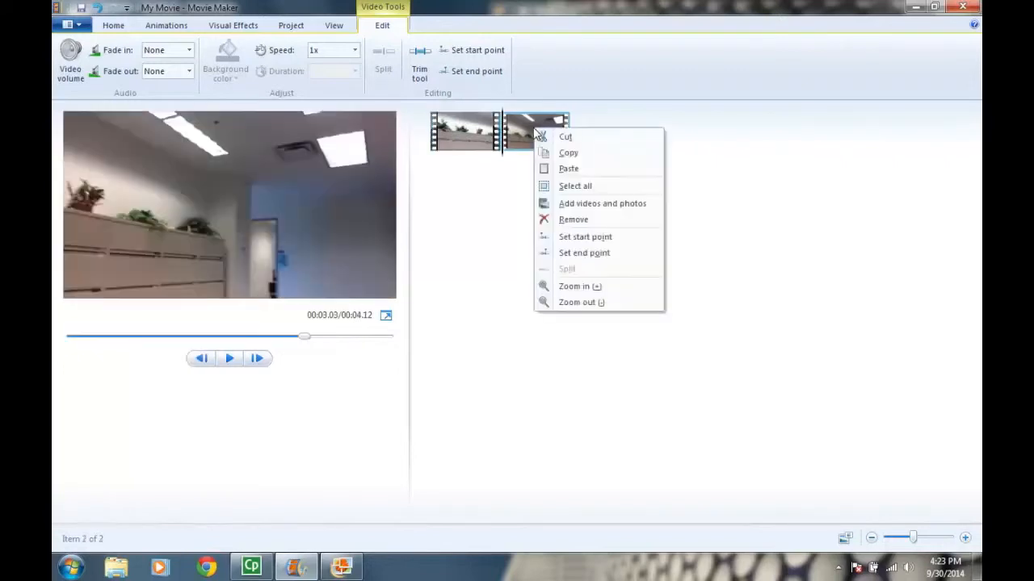
pyautogui.click(565, 221)
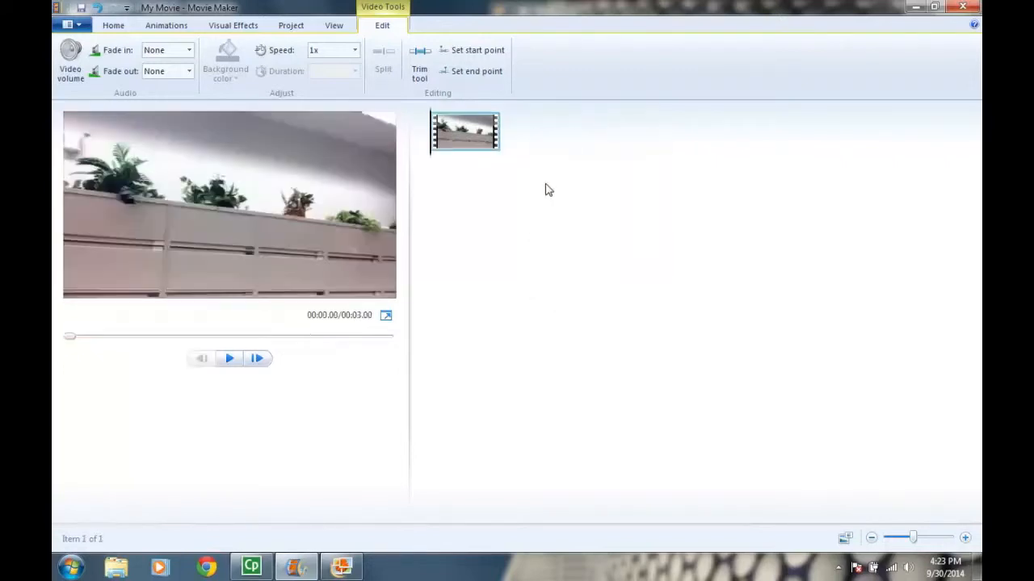
# Step: Play back the remaining middle segment, then undo the segment removals and splits
pyautogui.click(231, 361)
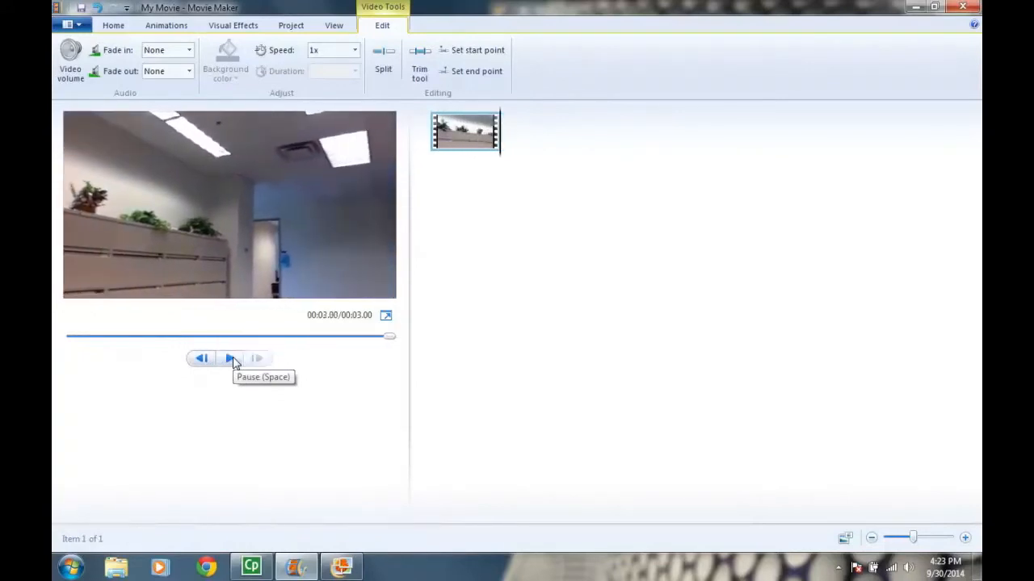
pyautogui.moveTo(466, 131)
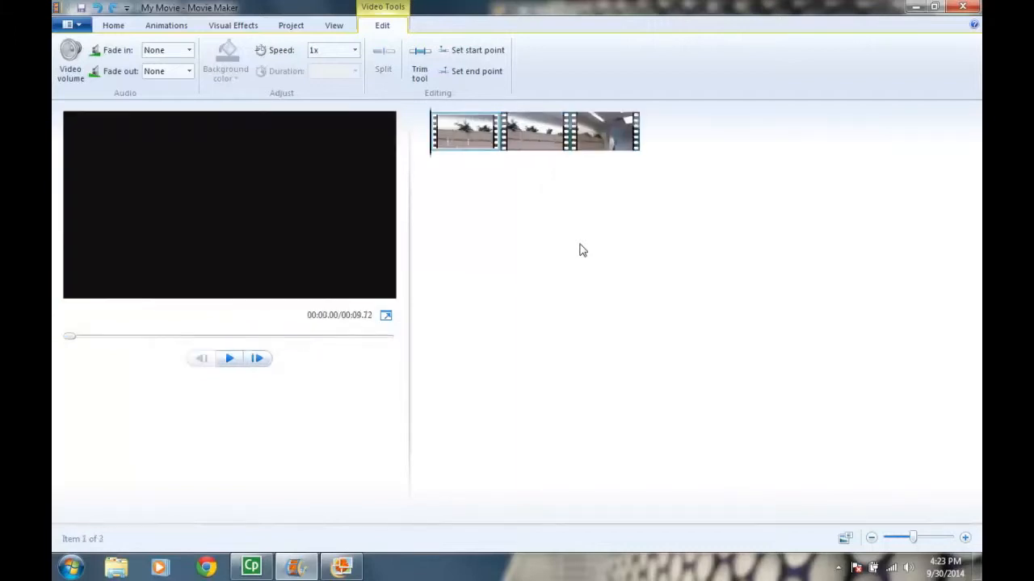
pyautogui.hotkey('ctrl', 'z')
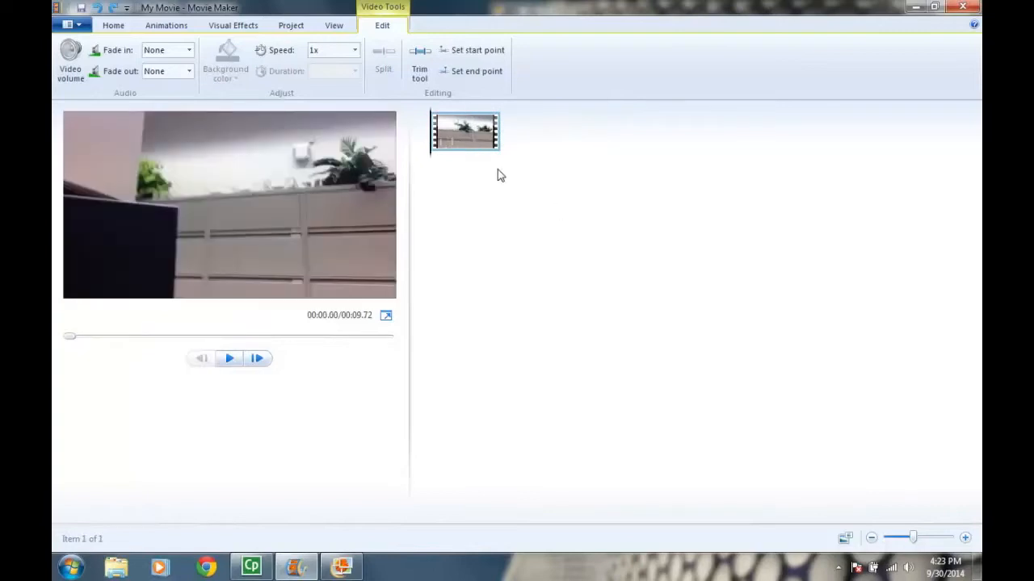
# Step: Start a new custom setting for saving movies with a width of 640 and a height of 480 pixels
pyautogui.click(78, 25)
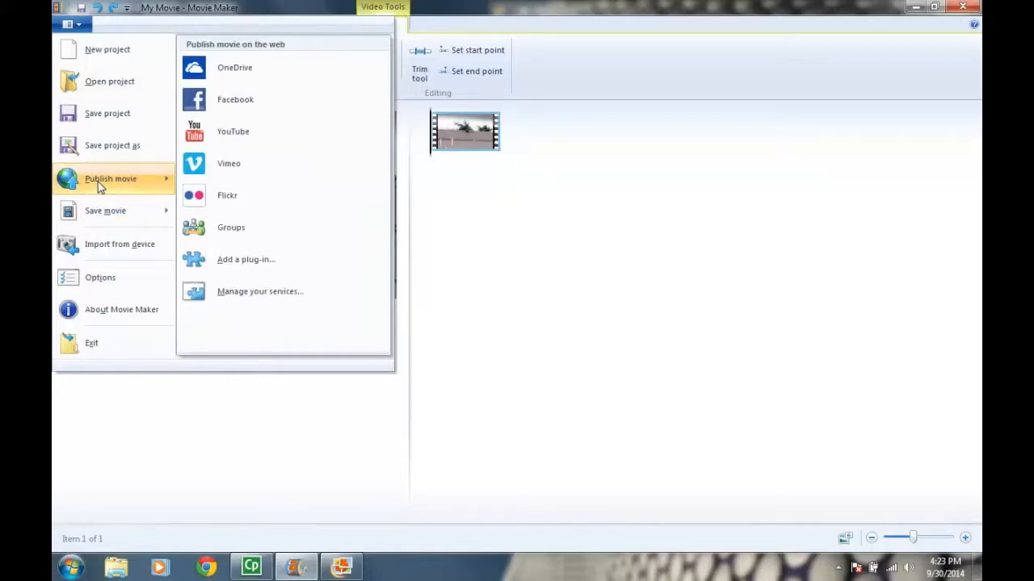
pyautogui.moveTo(96, 202)
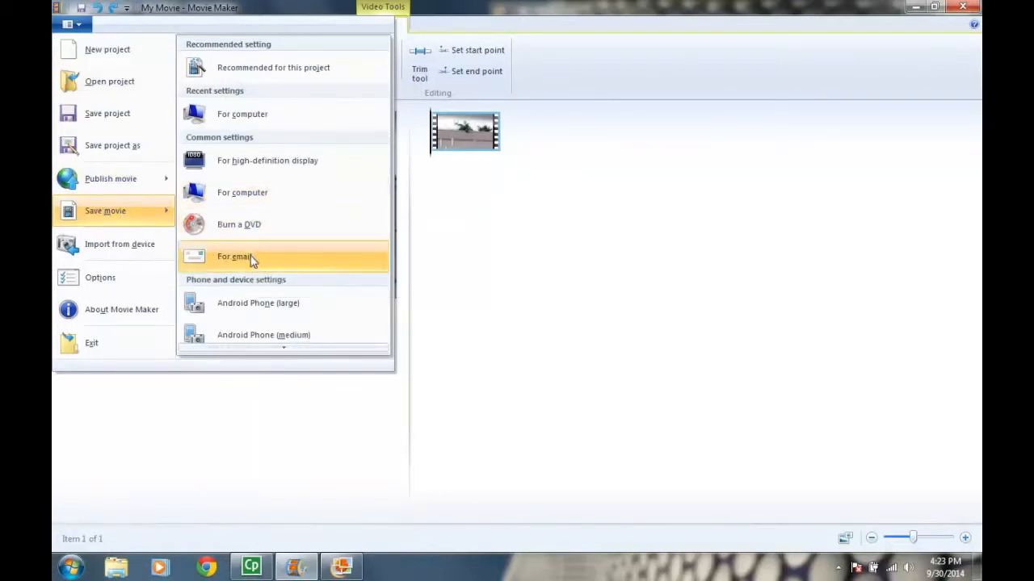
pyautogui.scroll(-10, 251, 256)
pyautogui.scroll(-8, 245, 270)
pyautogui.click(240, 335)
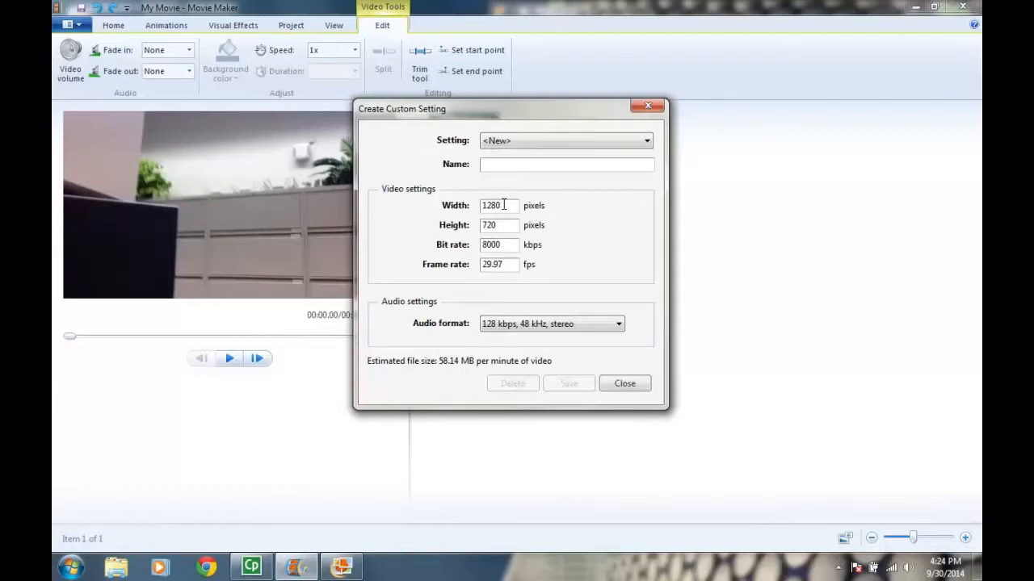
pyautogui.moveTo(504, 205); pyautogui.dragTo(468, 208)
pyautogui.write('640')
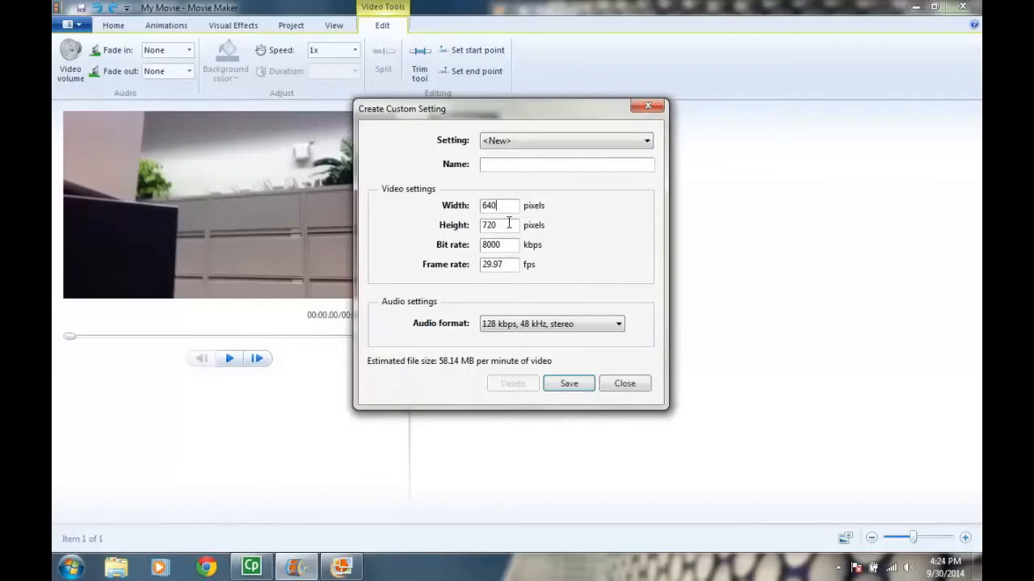
pyautogui.moveTo(509, 224); pyautogui.dragTo(457, 226)
pyautogui.write('480')
# Step: Save the custom video setting under the name Teaching and finish creating custom settings
pyautogui.click(568, 383)
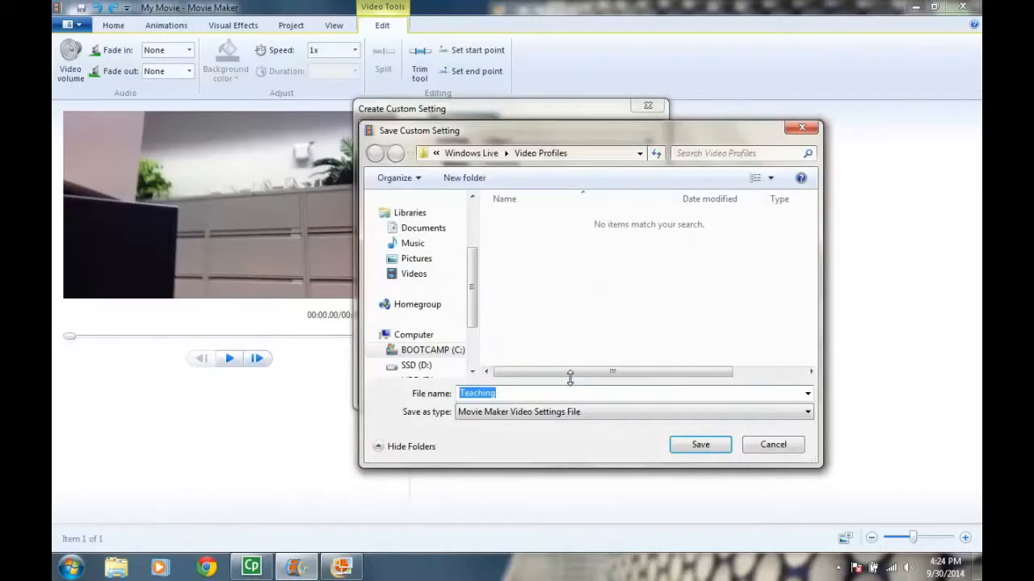
pyautogui.click(727, 445)
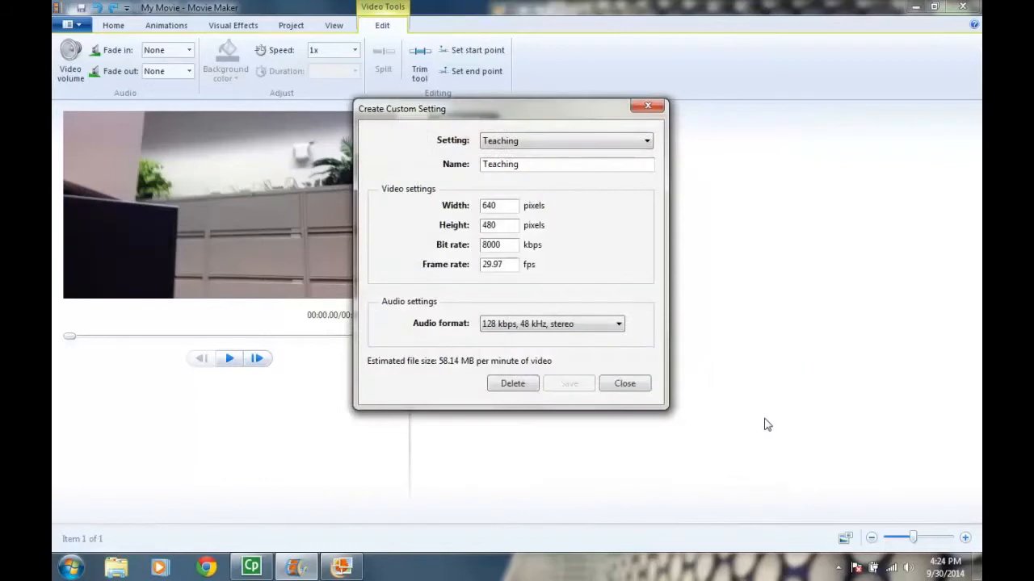
pyautogui.click(624, 385)
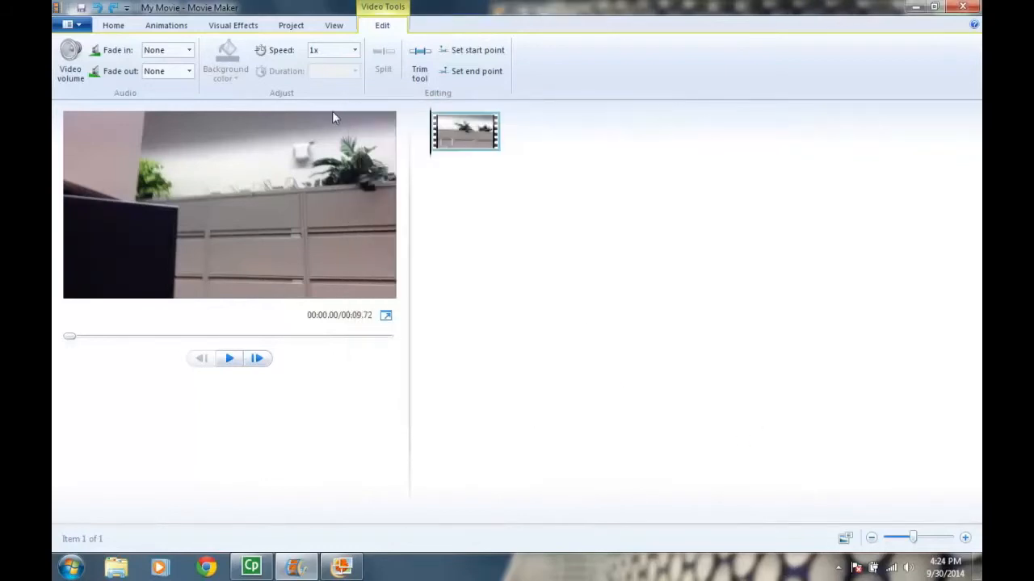
# Step: Save the movie with the Teaching setting to the Desktop as an MPEG-4/H.264 file named Teaching Movie, then dismiss the completion dialog
pyautogui.click(81, 24)
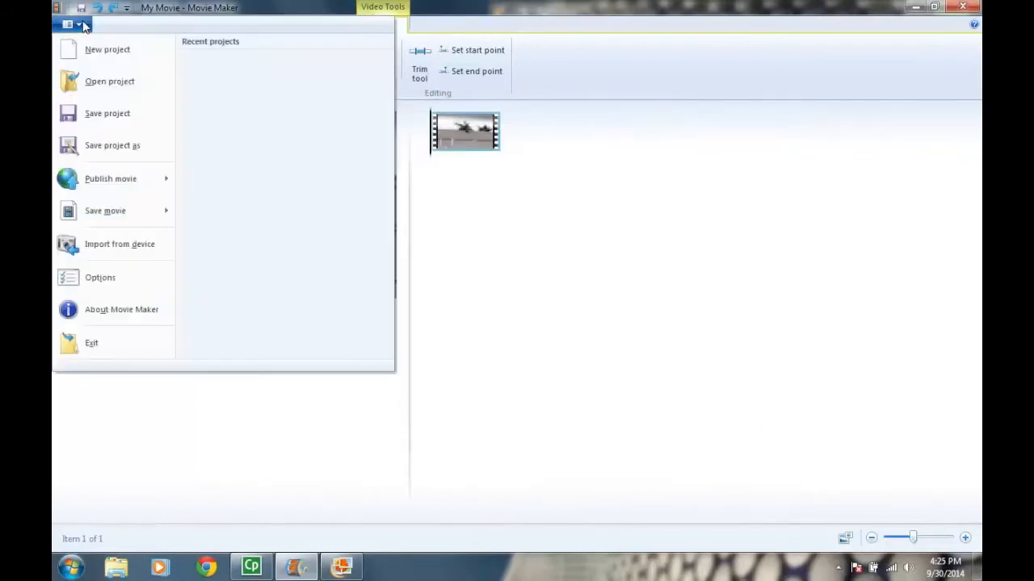
pyautogui.moveTo(104, 184)
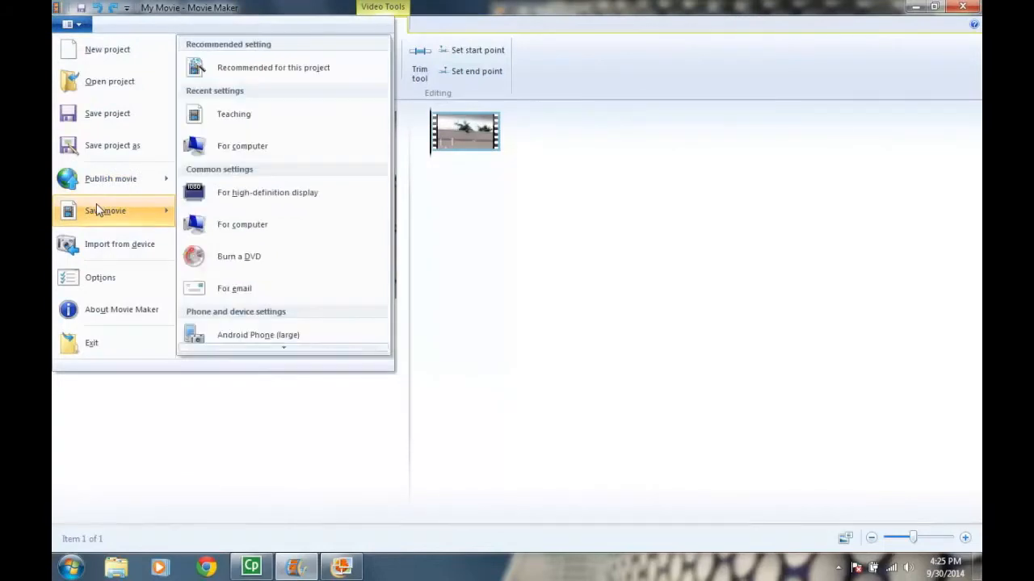
pyautogui.click(279, 115)
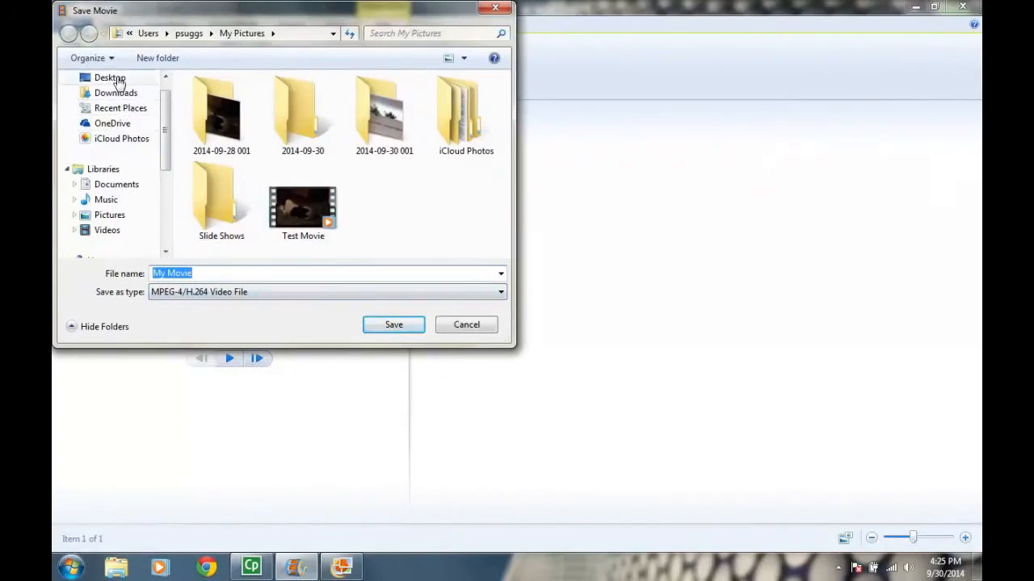
pyautogui.click(117, 80)
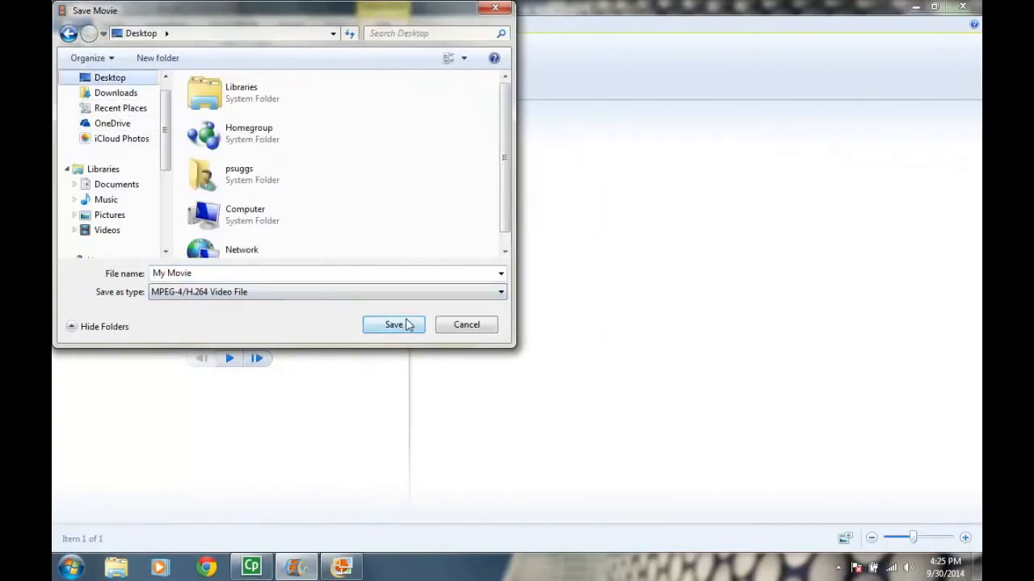
pyautogui.doubleClick(347, 268)
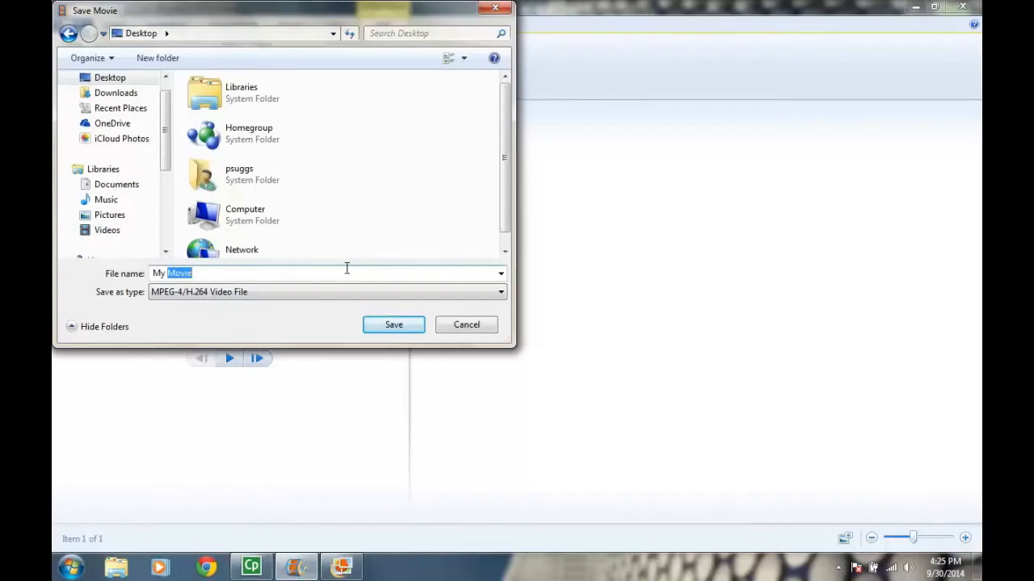
pyautogui.moveTo(168, 269); pyautogui.dragTo(156, 271)
pyautogui.write('Teaching')
pyautogui.press('Return')
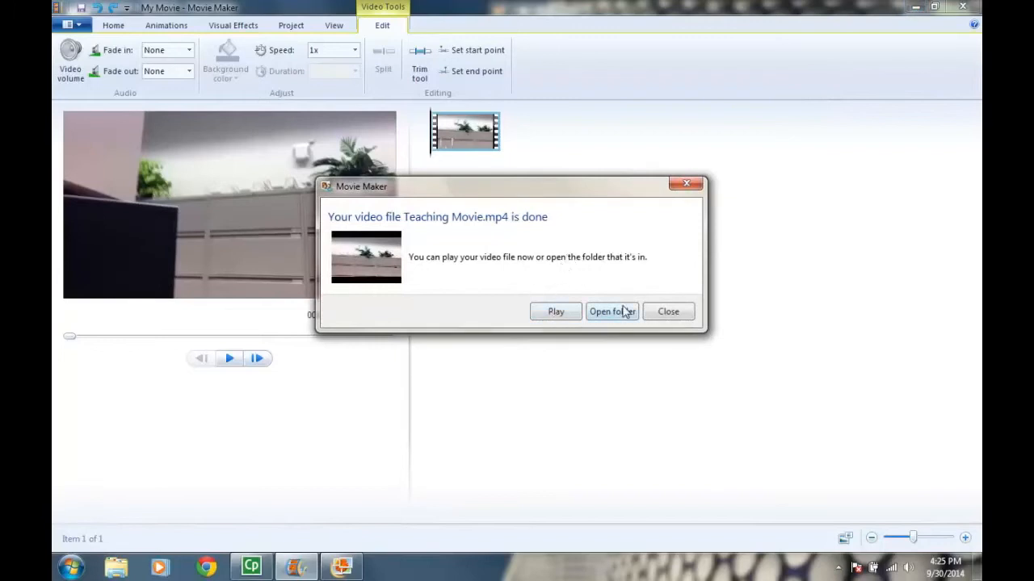
pyautogui.click(661, 312)
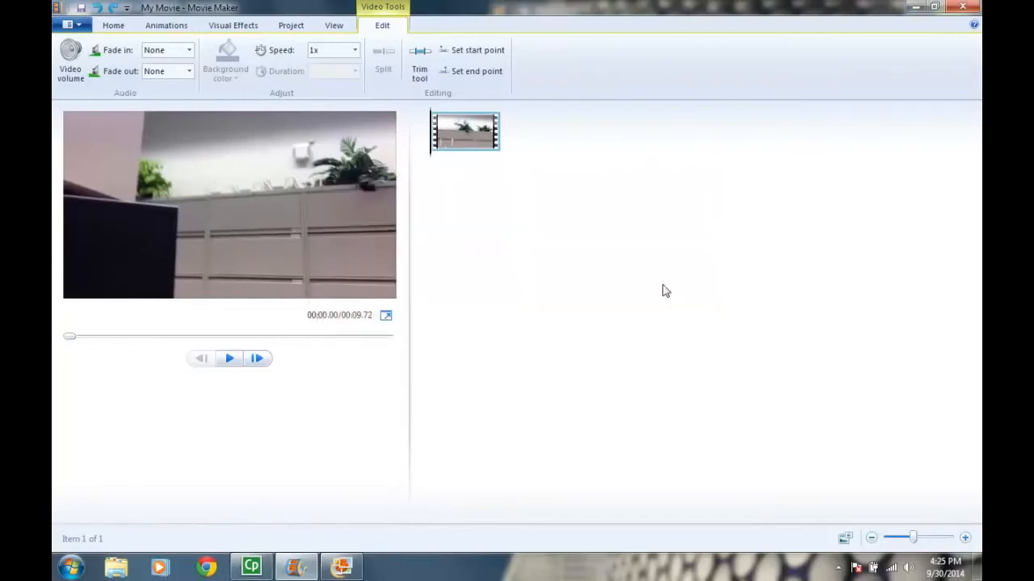
# Step: Minimize Movie Maker and Photo Gallery and open the Teaching Movie file from the desktop
pyautogui.click(913, 8)
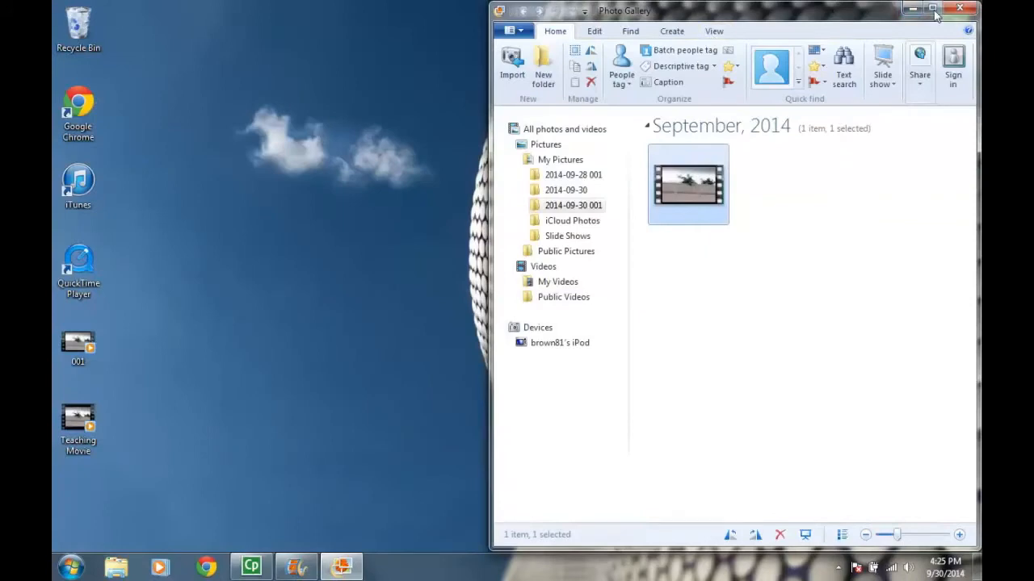
pyautogui.click(913, 8)
pyautogui.click(71, 417)
pyautogui.doubleClick(71, 417)
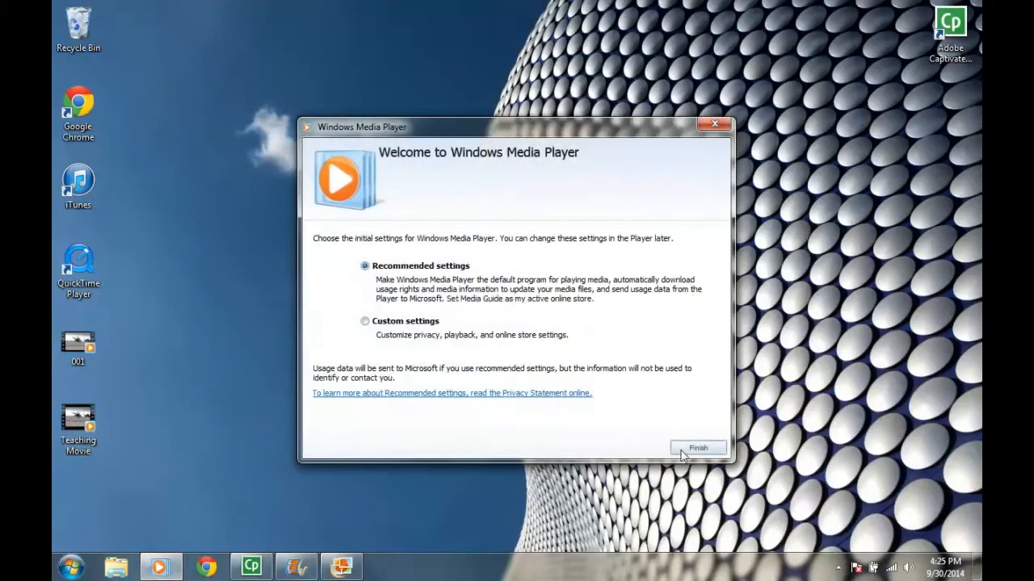
# Step: Accept the recommended Windows Media Player settings, watch the exported movie in a maximized window, and close the player
pyautogui.click(692, 446)
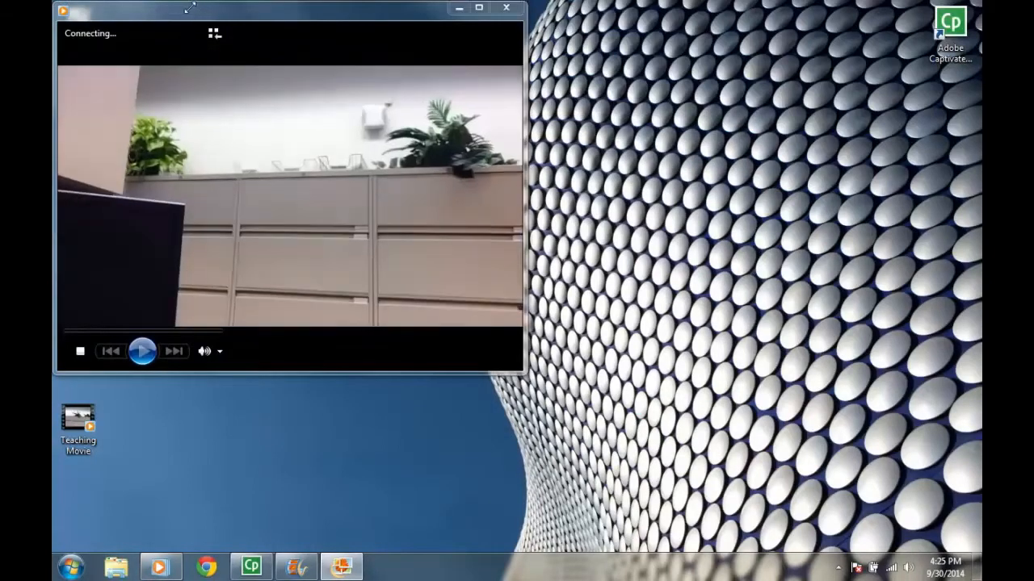
pyautogui.click(479, 7)
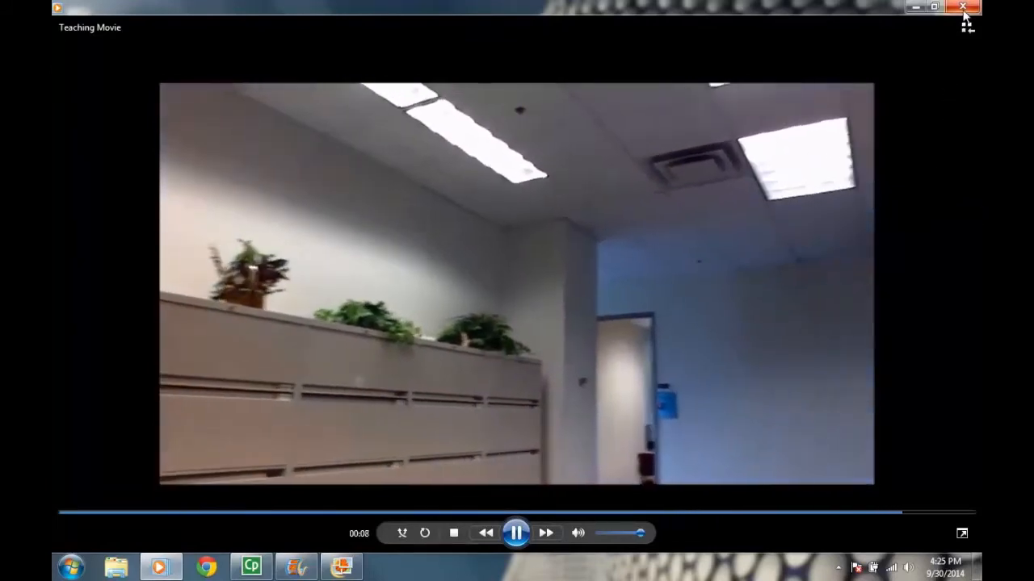
pyautogui.click(963, 7)
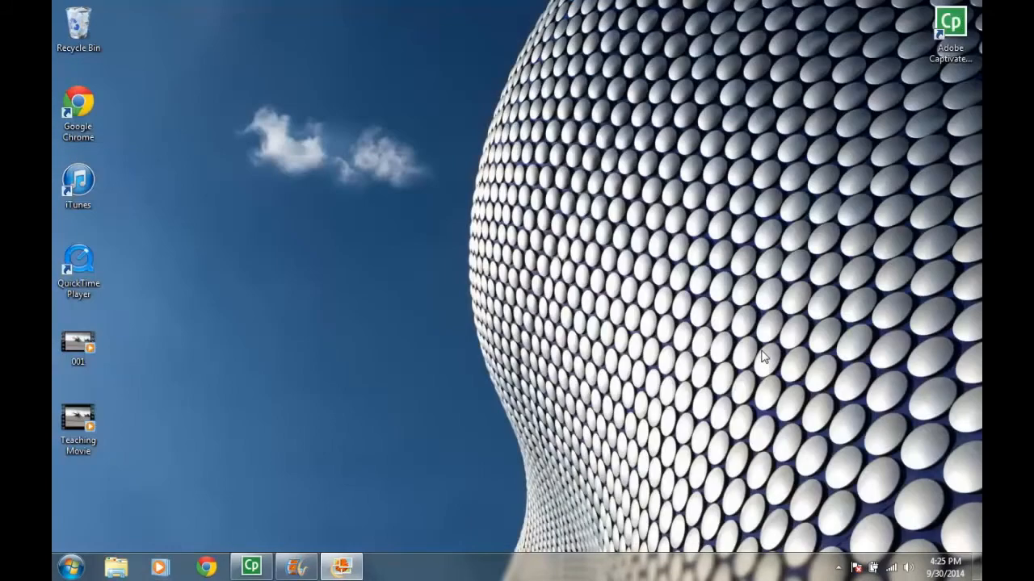